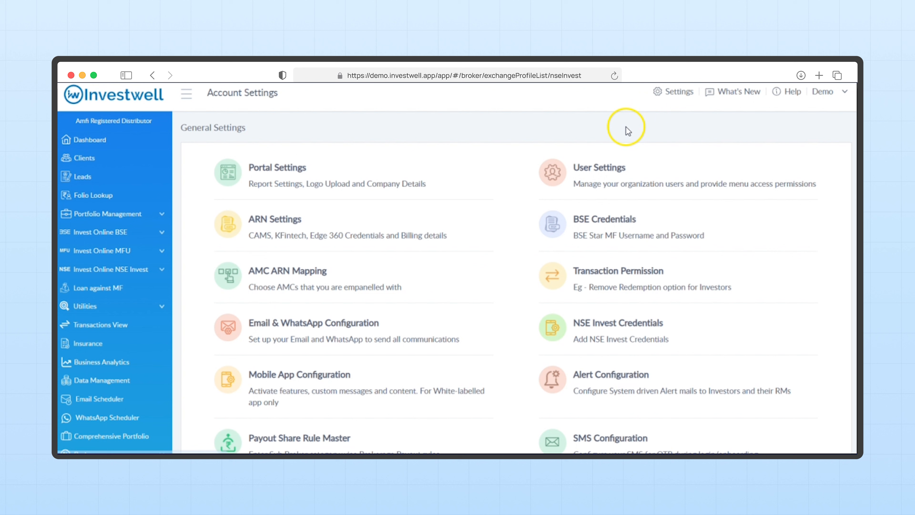
From the Dashboard, open NSE Invest's Profile List of client UCCs
click(98, 146)
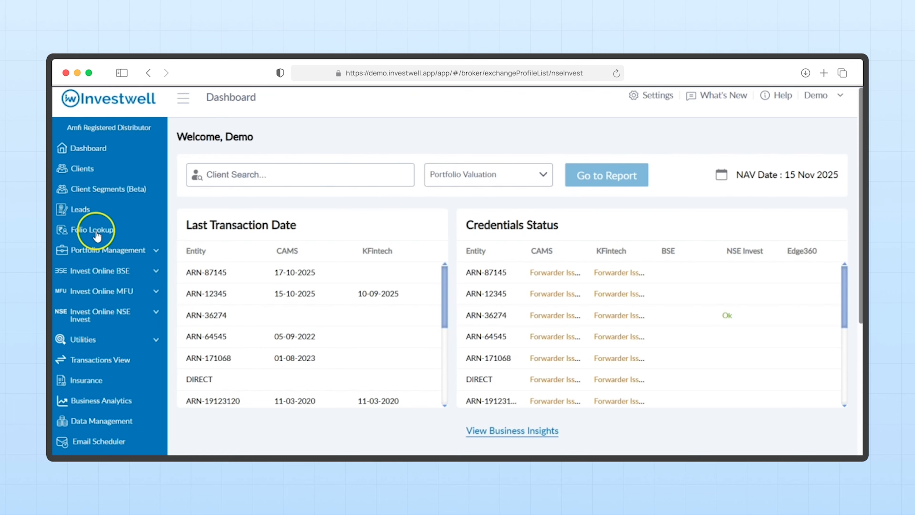
click(91, 321)
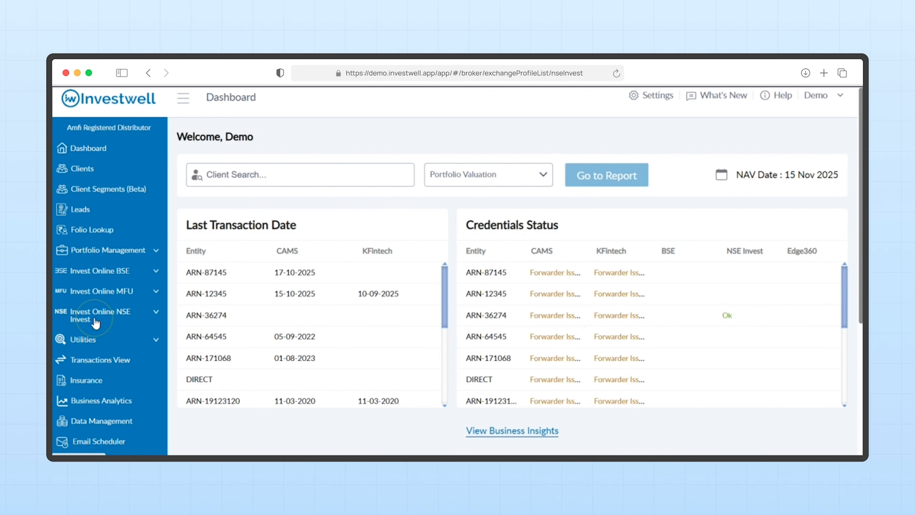
click(93, 340)
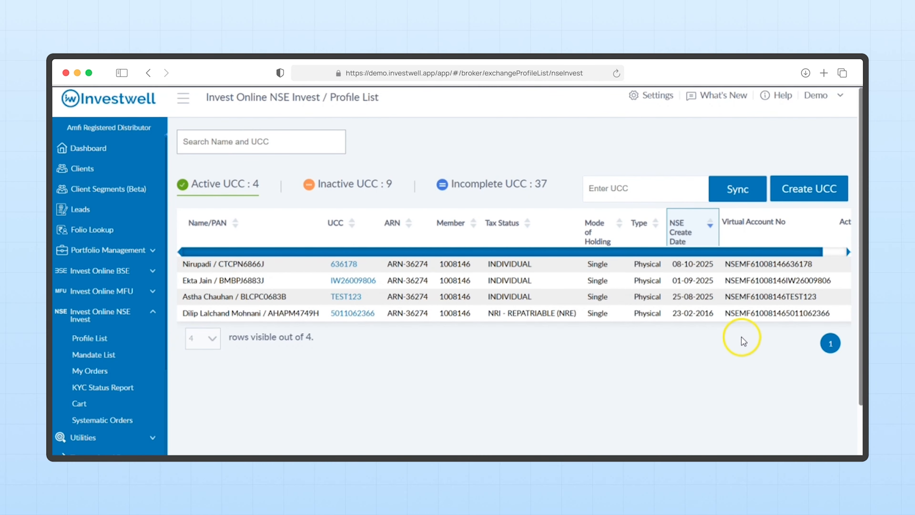
Create a new UCC with Individual tax status and a KYC-validated client PAN
click(817, 186)
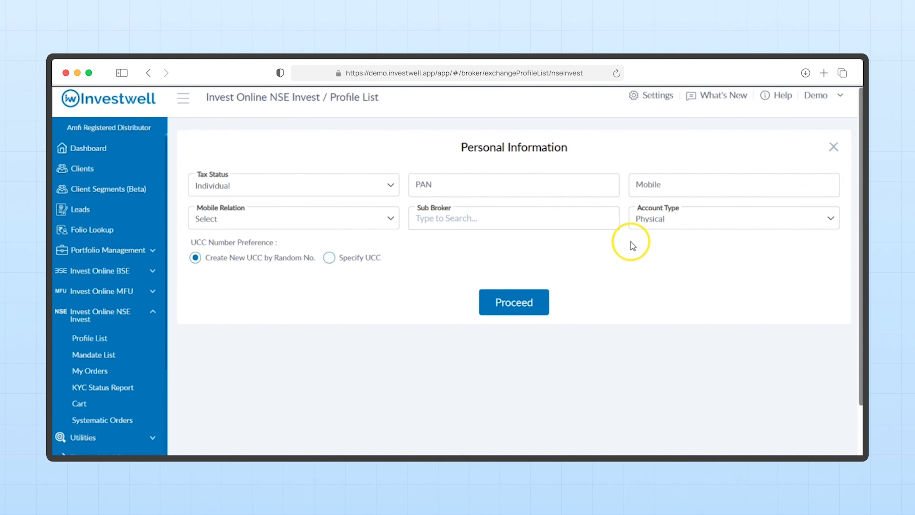
drag(462, 147, 566, 147)
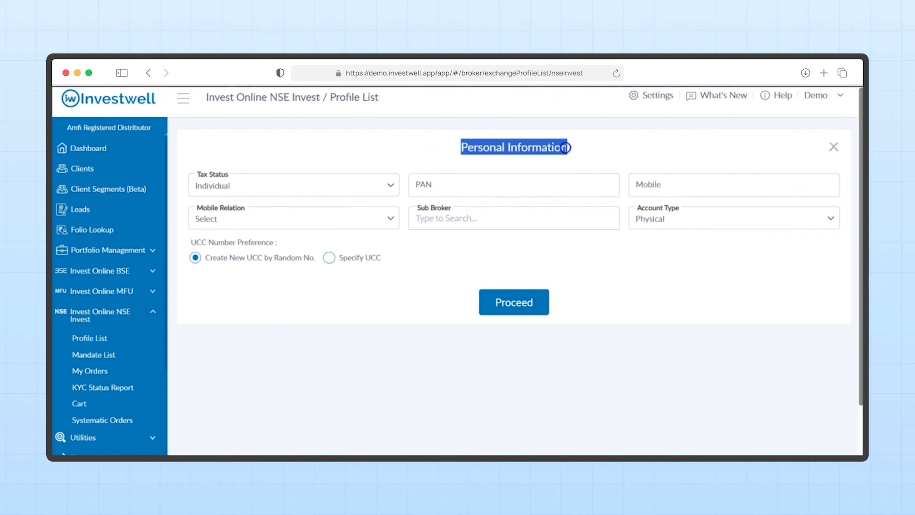
click(365, 187)
click(316, 188)
click(431, 185)
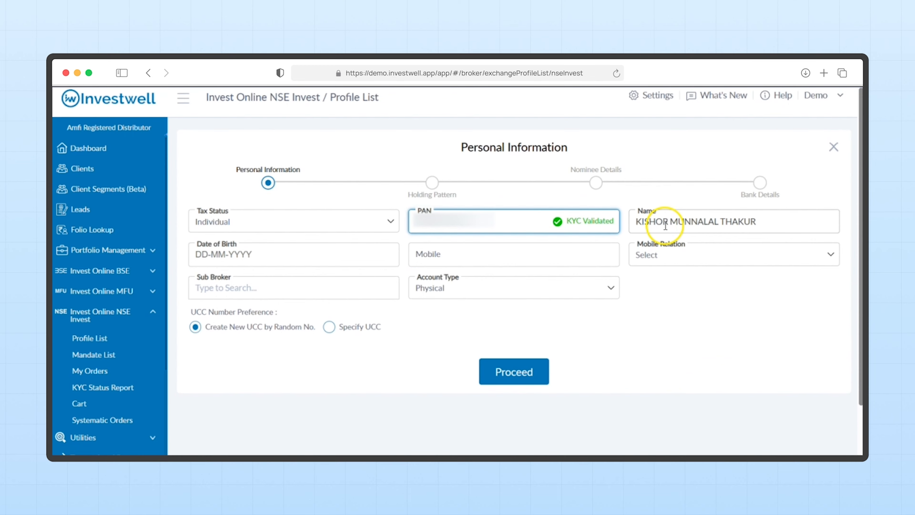
triple_click(663, 222)
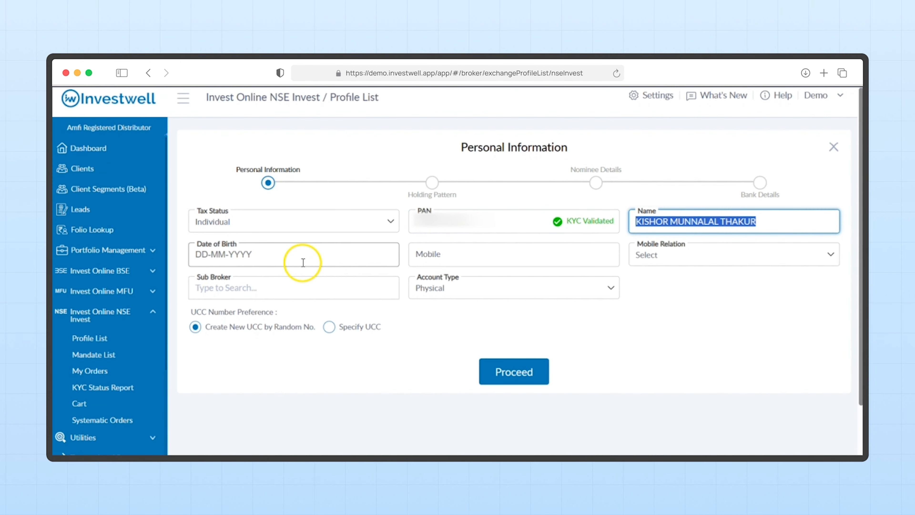
click(303, 262)
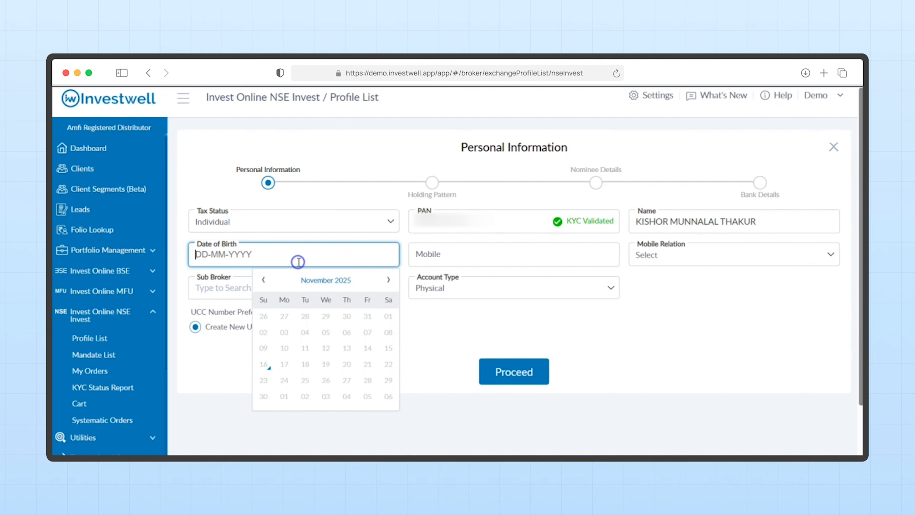
click(265, 260)
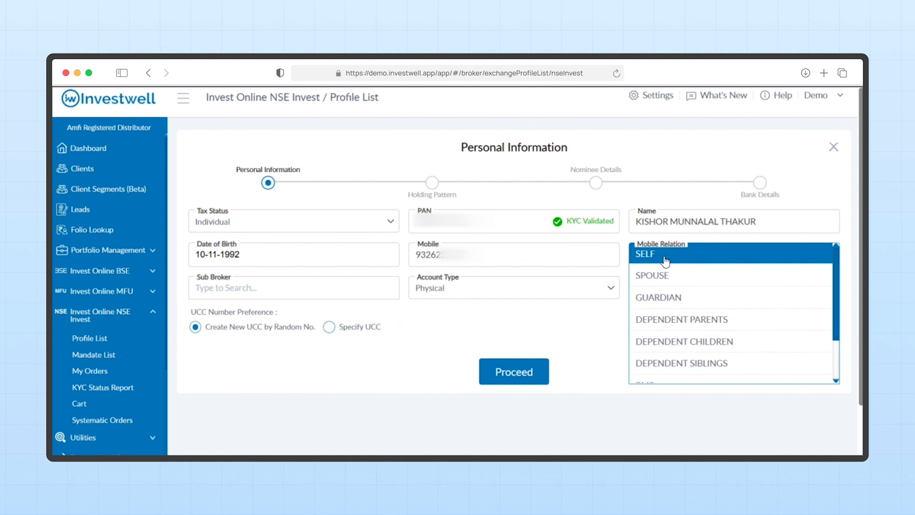
click(664, 259)
click(444, 290)
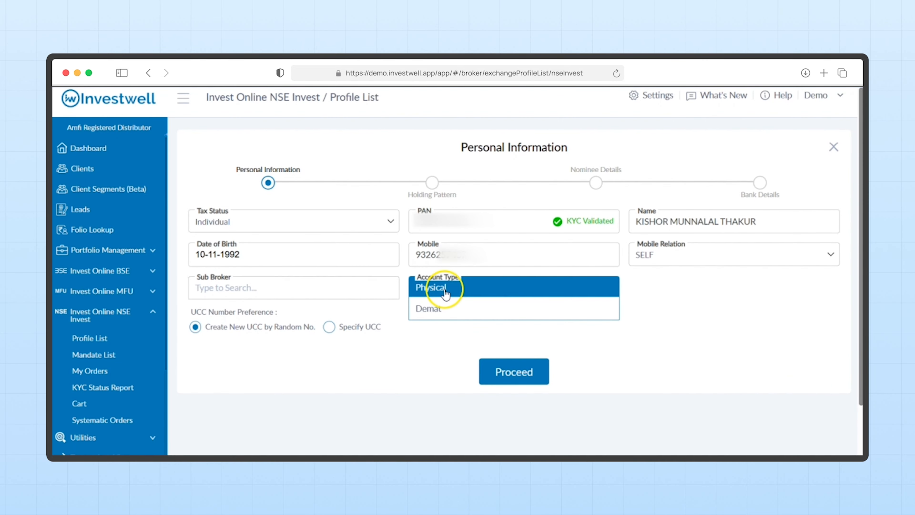
click(443, 287)
drag(192, 312, 277, 316)
drag(221, 327, 314, 332)
click(318, 346)
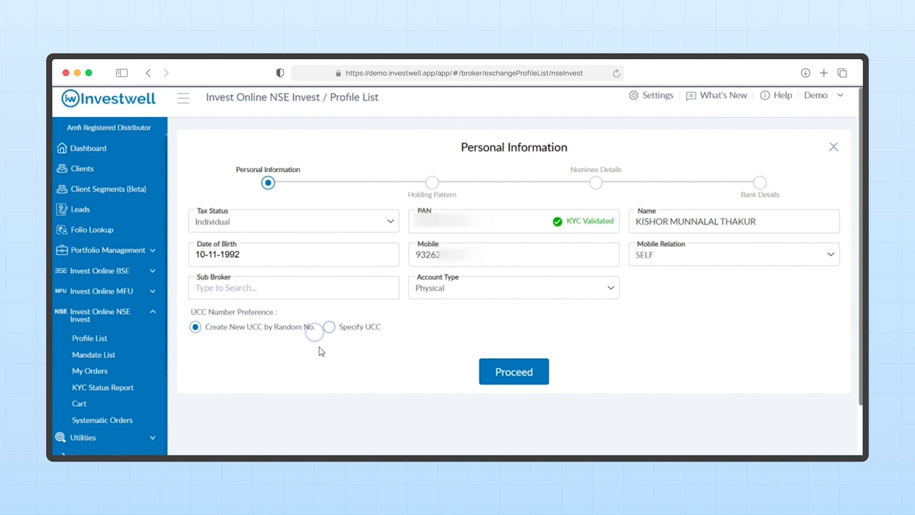
Choose to specify the UCC, enter the UCC value and submit the personal information
click(330, 328)
drag(343, 331, 384, 330)
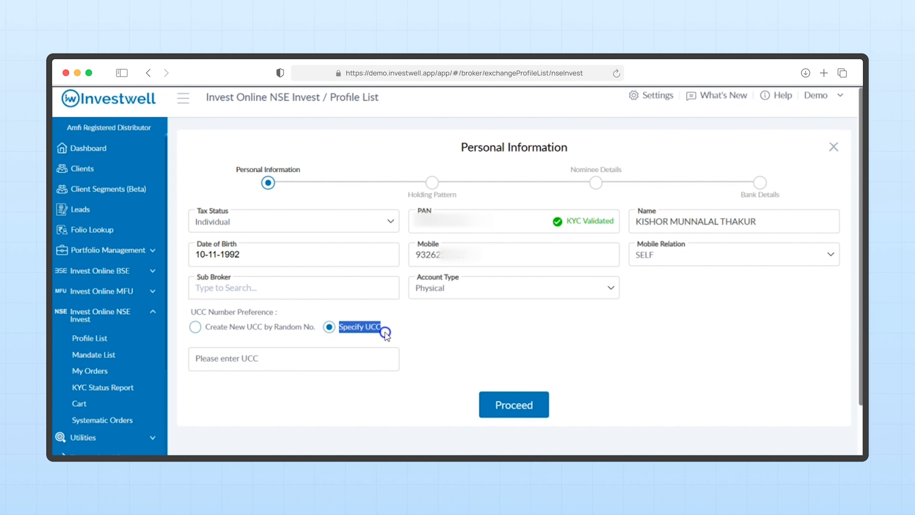
click(328, 361)
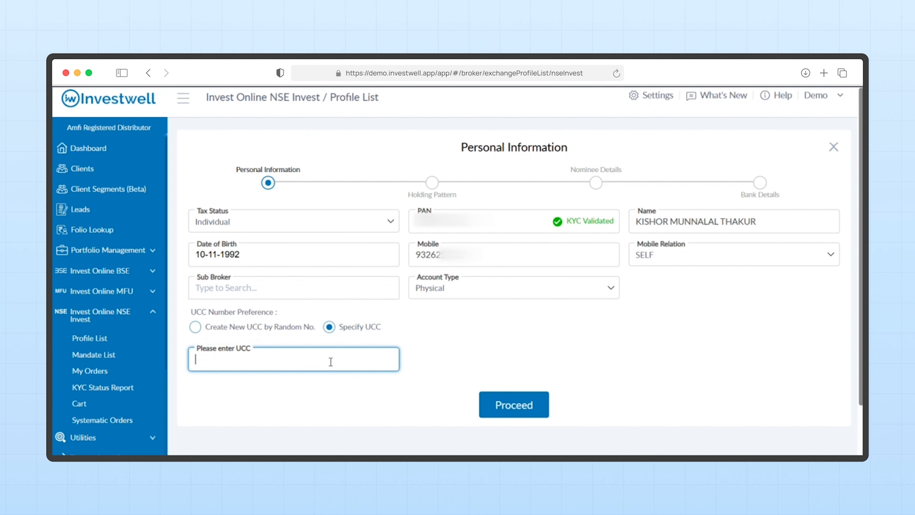
text(Kishor A)
click(518, 404)
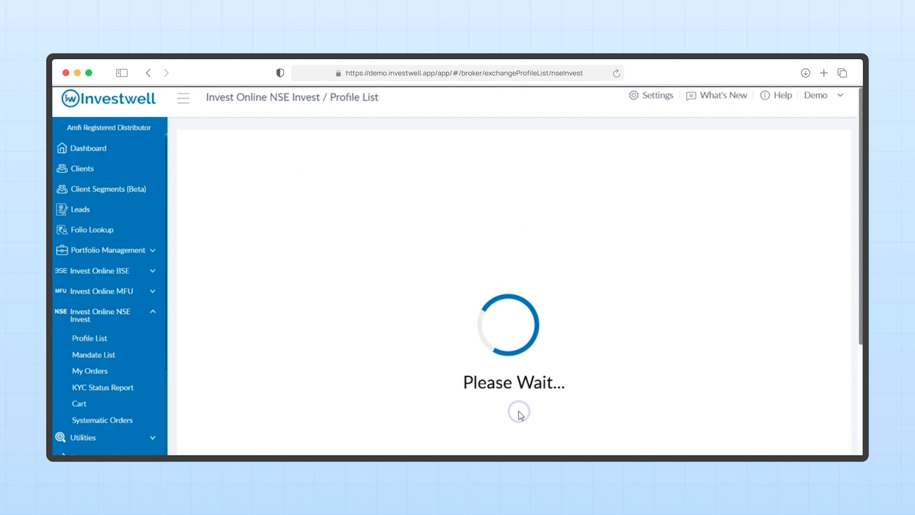
Choose Single holding, Male, Married, and set the email relation to SELF
drag(408, 195, 456, 194)
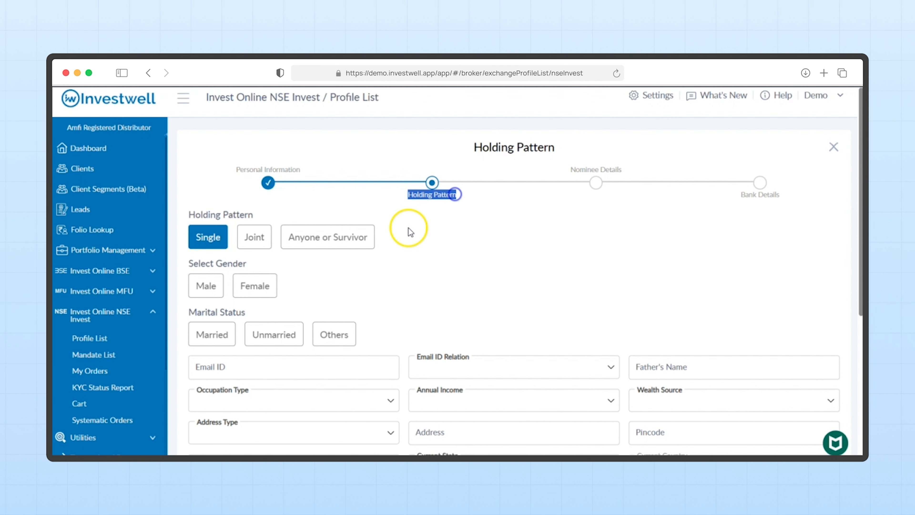
click(408, 228)
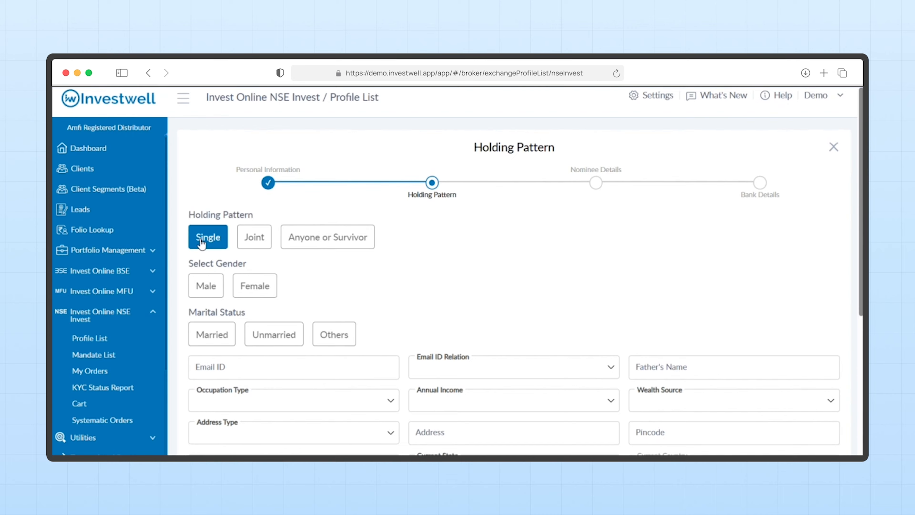
click(255, 239)
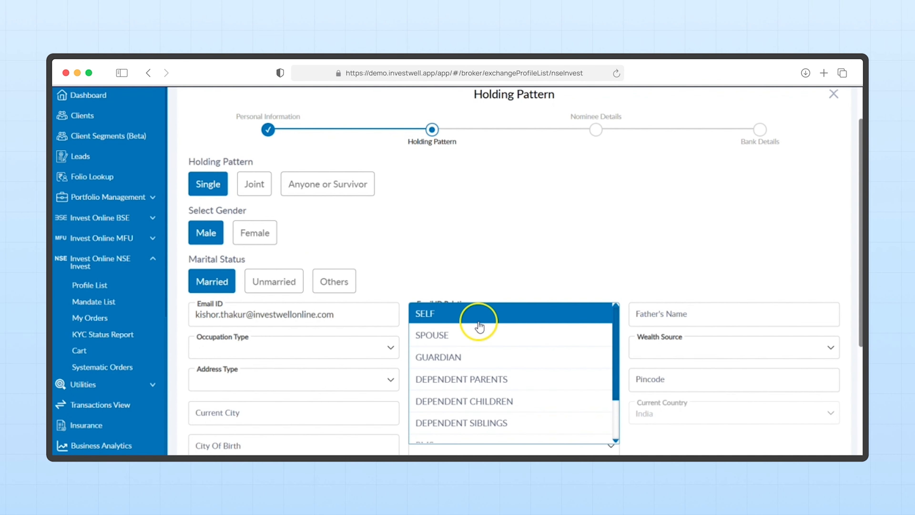
click(476, 320)
click(672, 316)
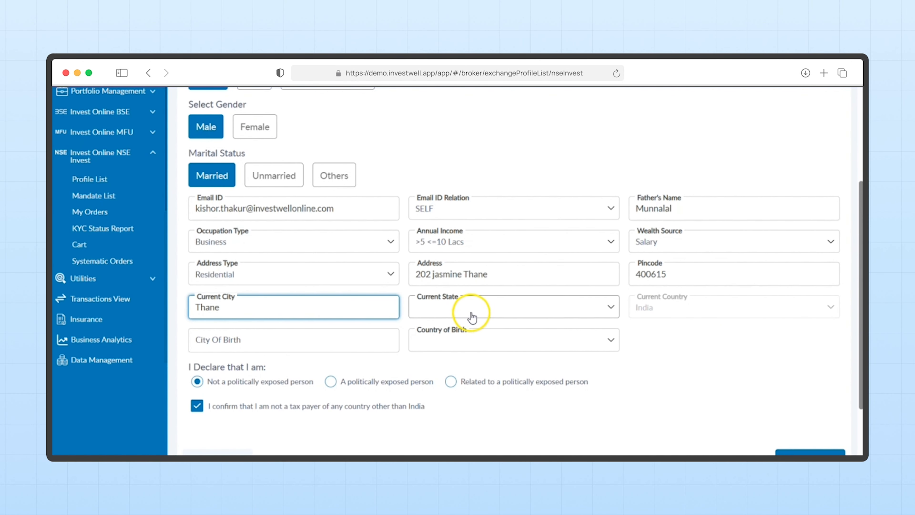
Set current state Maharashtra and birth country India, then submit the holding details
click(471, 313)
text(maha)
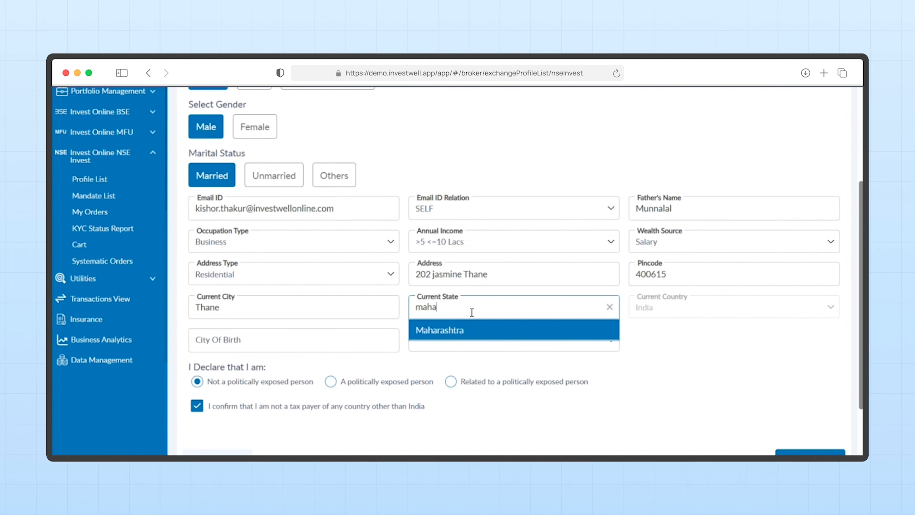
click(472, 331)
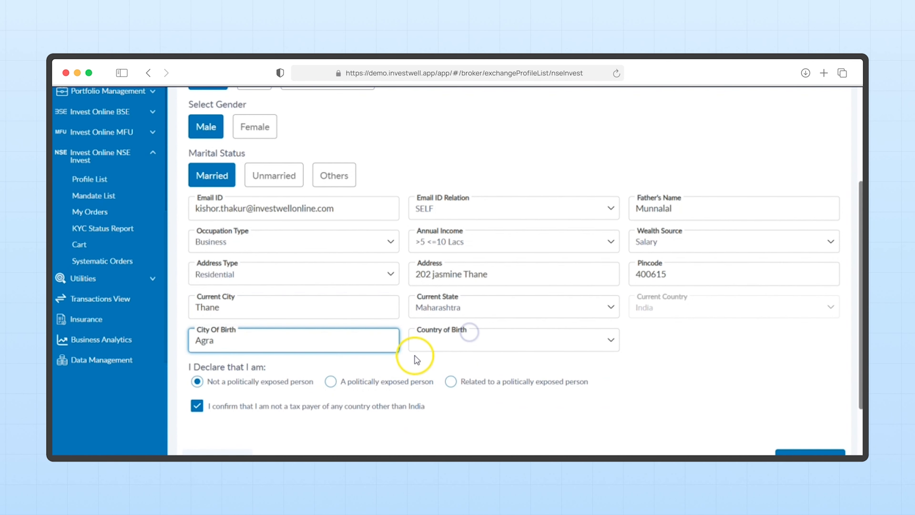
click(464, 343)
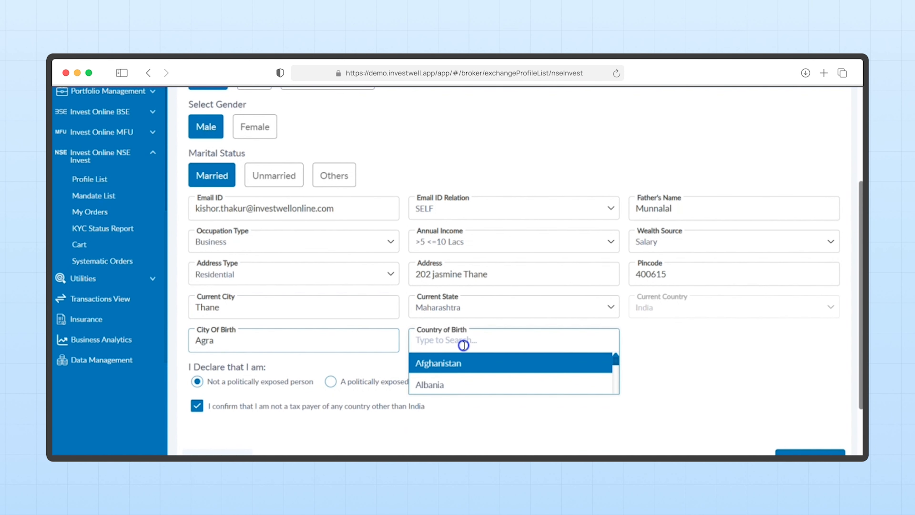
text(ind)
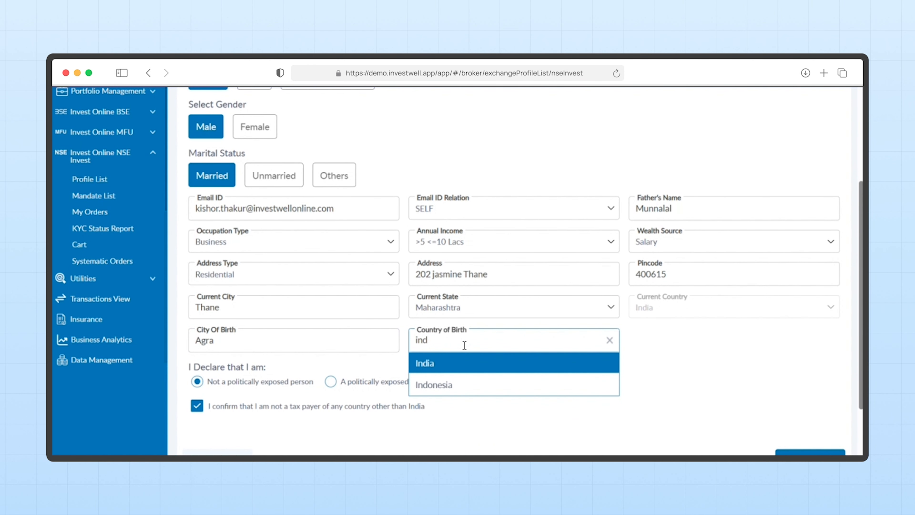
click(460, 363)
scroll(463, 317, down, 2)
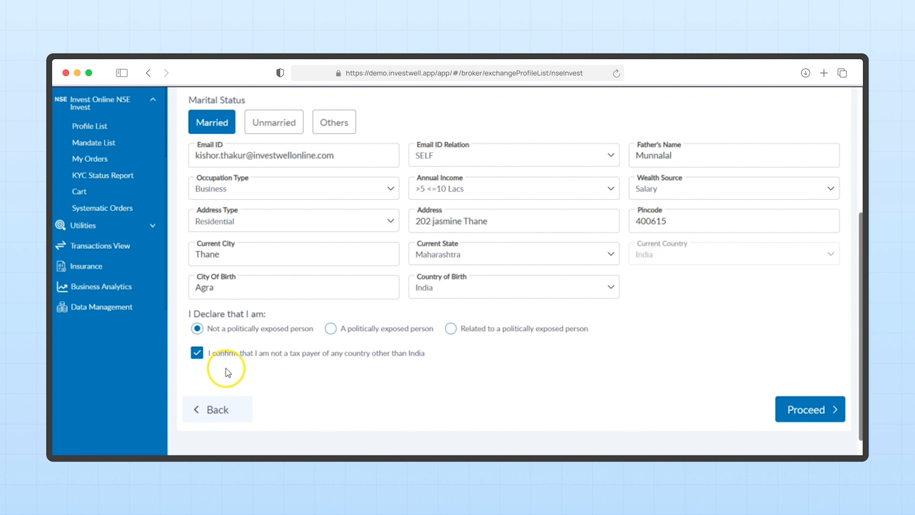
click(819, 413)
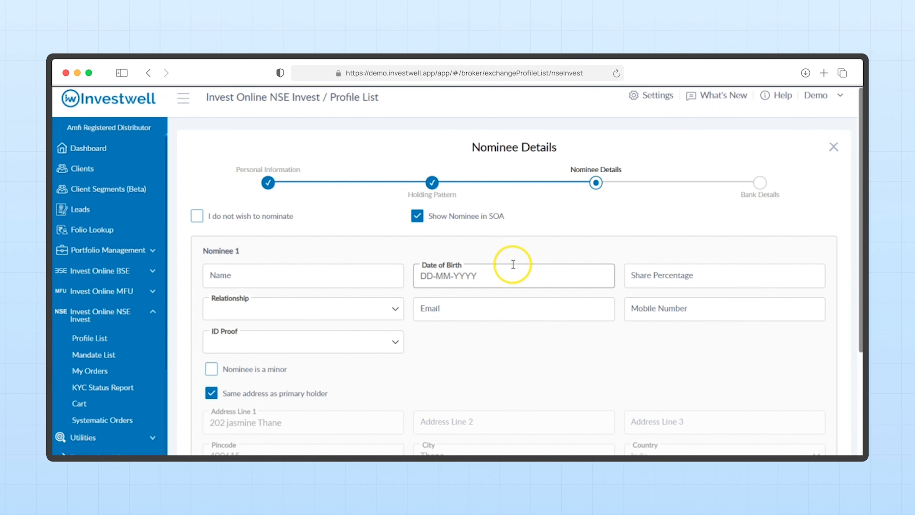
click(241, 276)
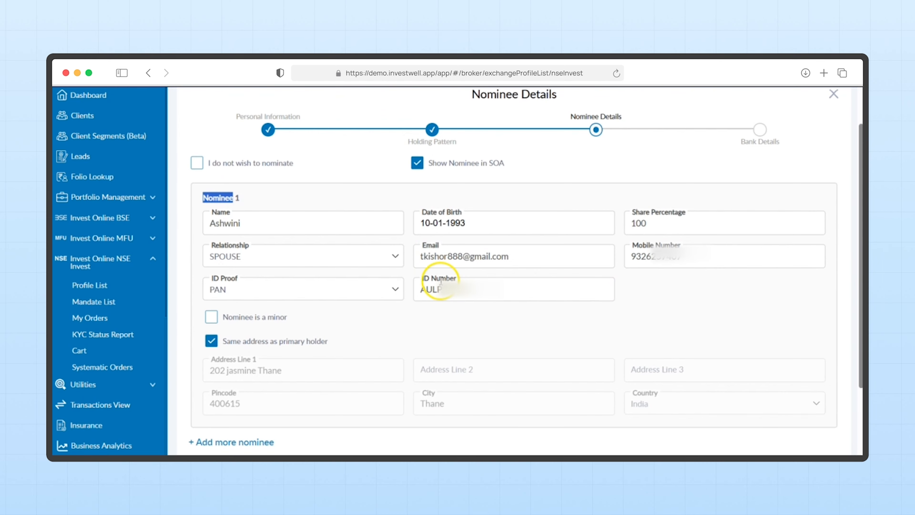
click(451, 321)
scroll(334, 337, down, 2)
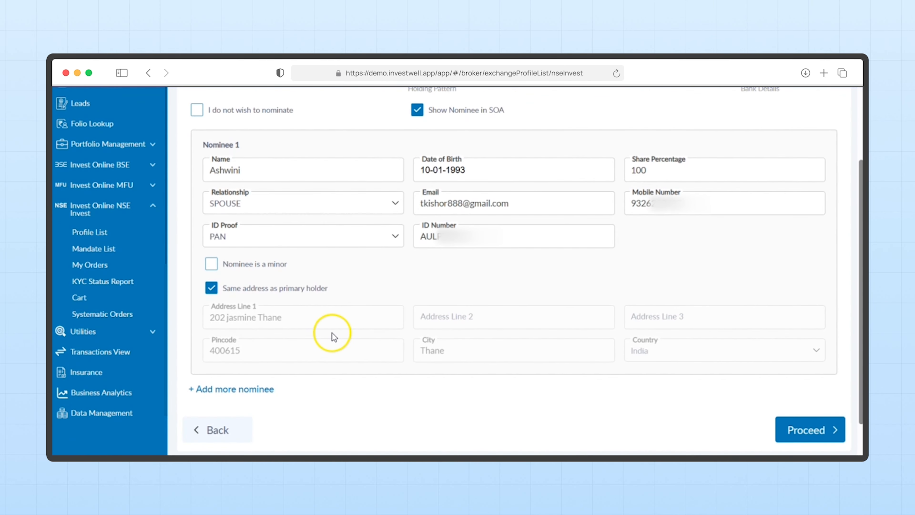
click(226, 289)
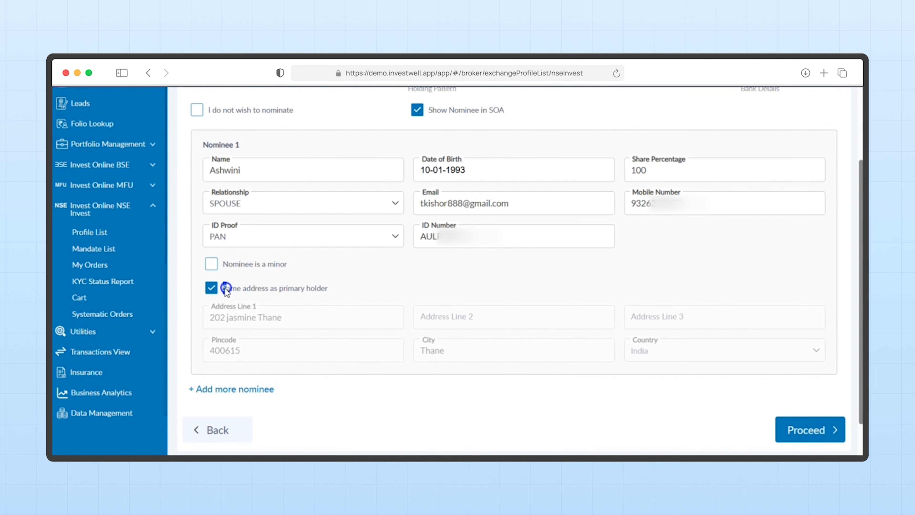
drag(235, 291, 329, 292)
click(347, 295)
scroll(356, 294, up, 4)
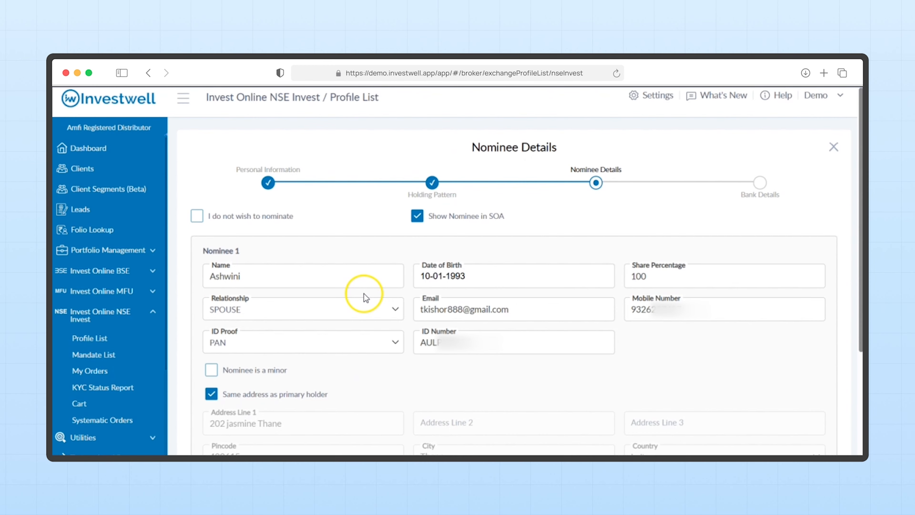
scroll(364, 294, down, 2)
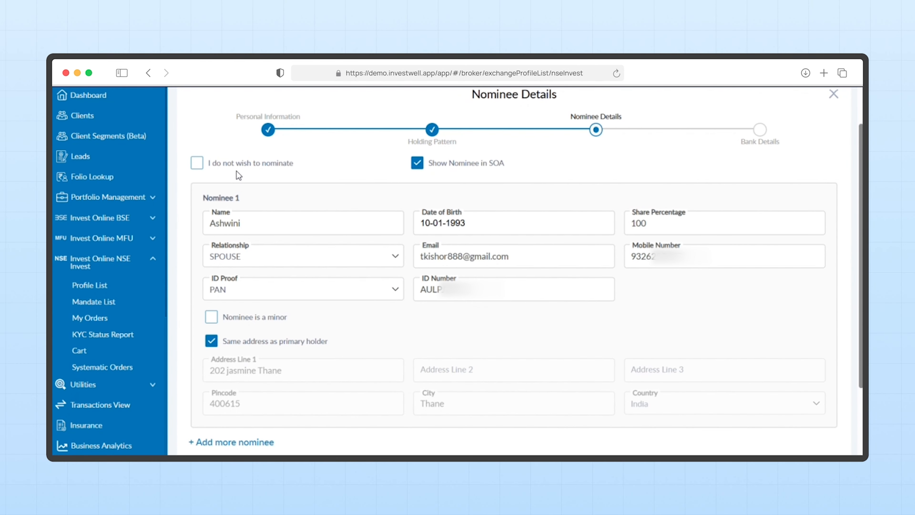
Toggle the no-nomination option on and back off, then proceed to bank details
click(197, 165)
click(200, 166)
drag(427, 166, 499, 166)
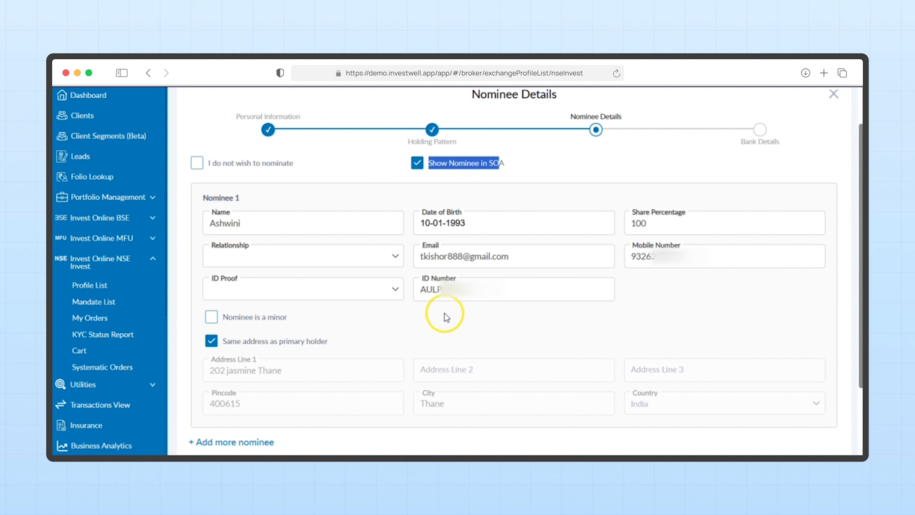
scroll(449, 310, down, 3)
click(811, 393)
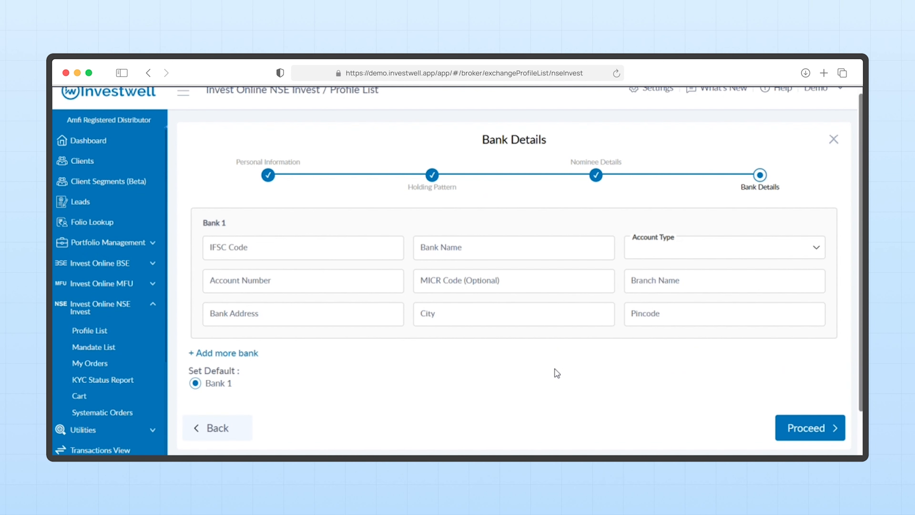
Paste IFSC to auto-fill ICICI Bank, then enter the account number and Pincode 400058
click(251, 250)
text(ICIC0000011)
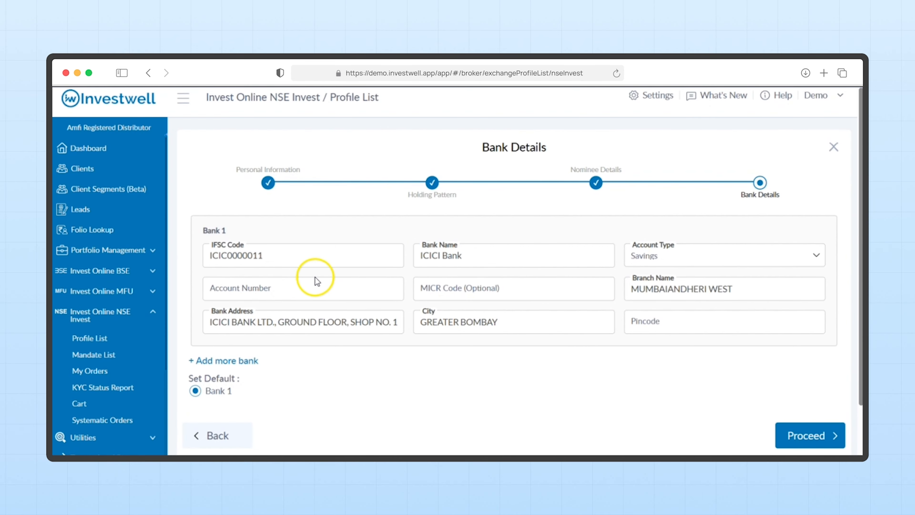
click(301, 284)
click(498, 288)
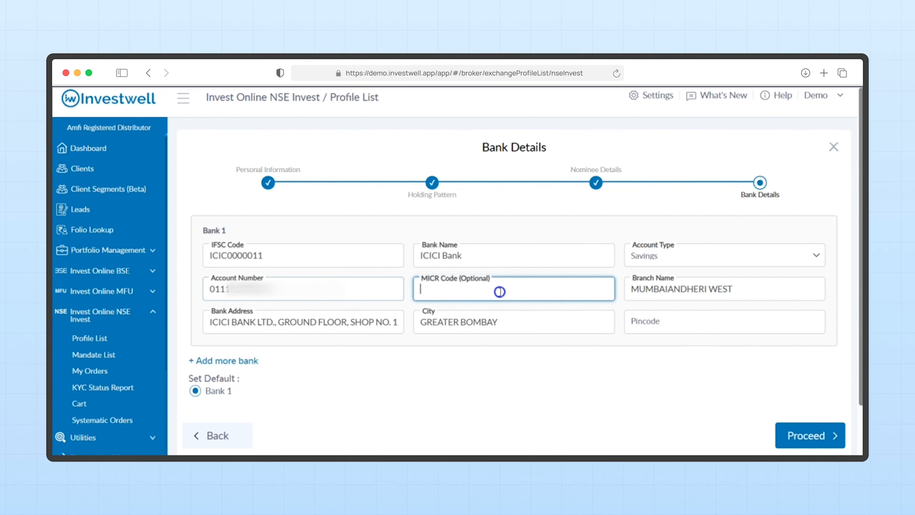
click(649, 326)
text(400058)
scroll(270, 309, down, 2)
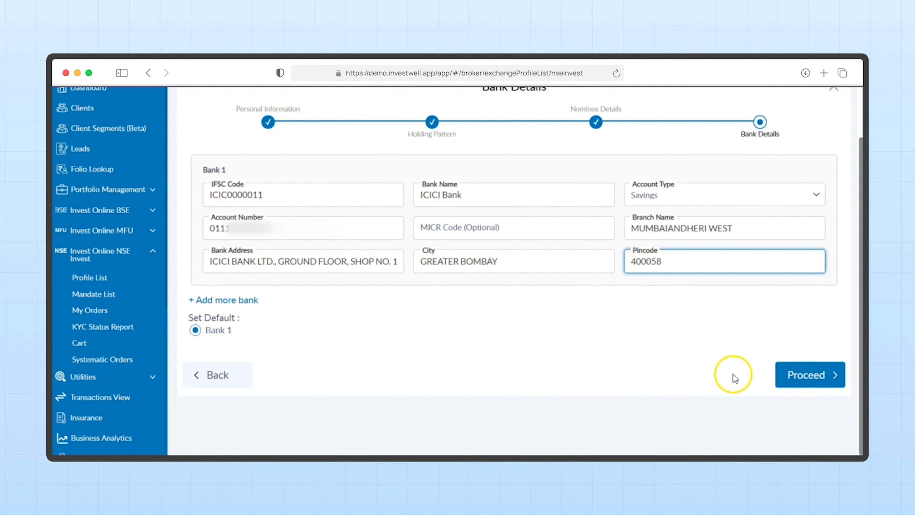
Submit the bank details, agree to the terms, and send the authorization OTP
click(808, 379)
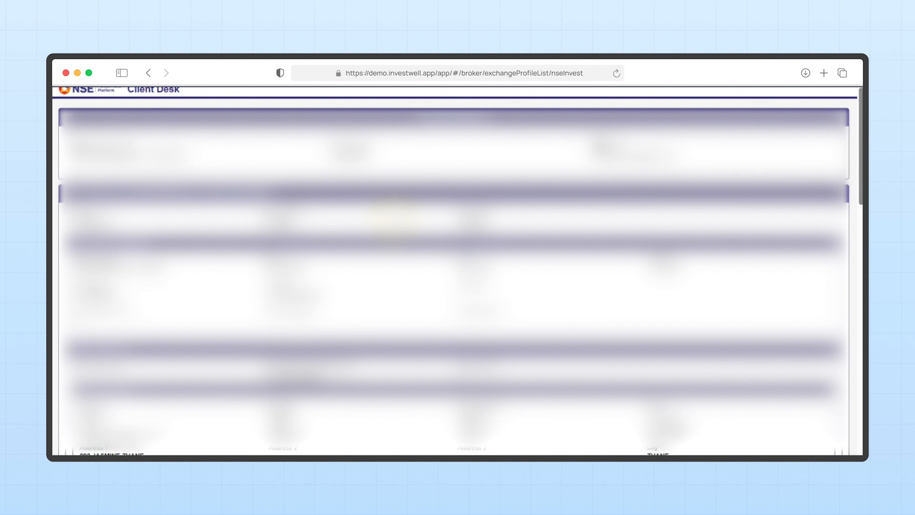
scroll(458, 270, down, 15)
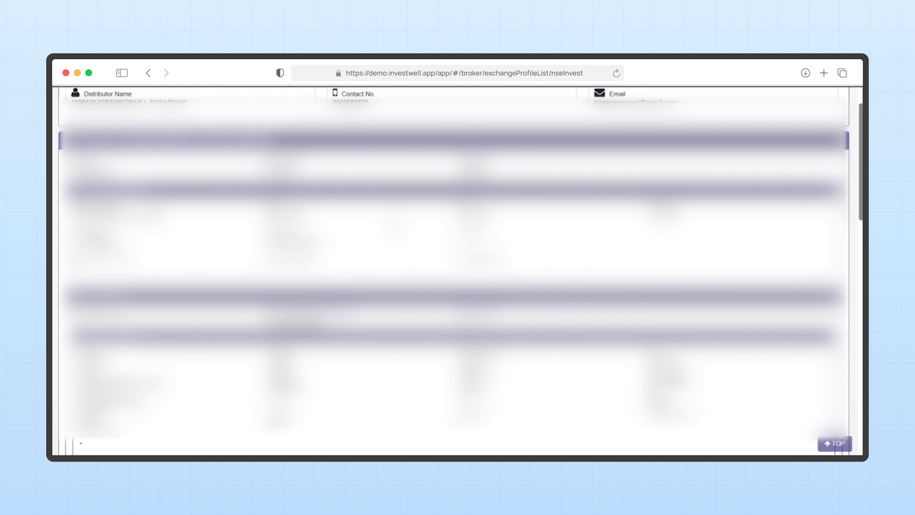
scroll(458, 270, down, 5)
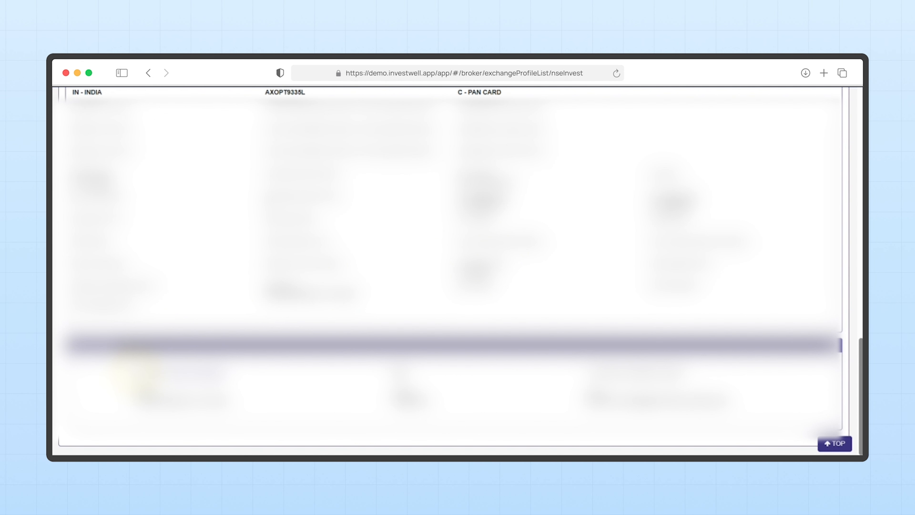
click(137, 372)
click(174, 420)
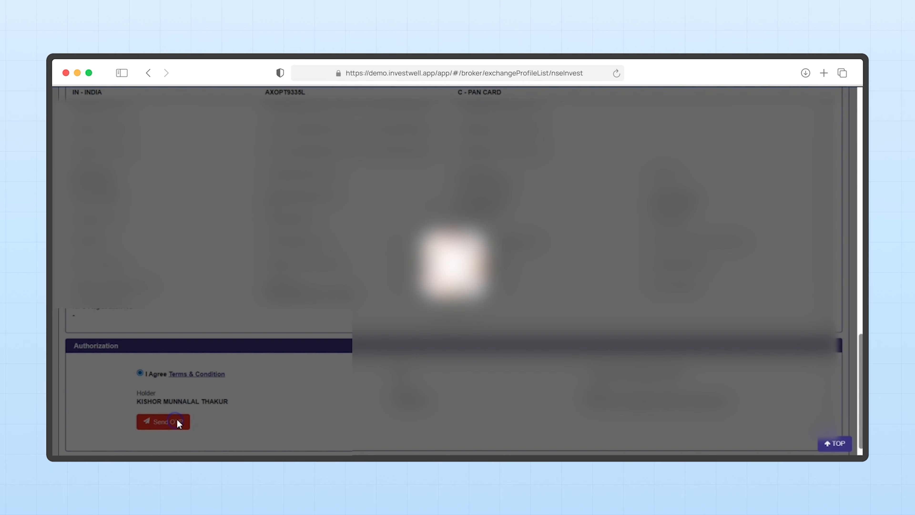
scroll(263, 396, down, 3)
click(188, 352)
Enter the received OTP, authorize the profile and dismiss the completion message
click(162, 399)
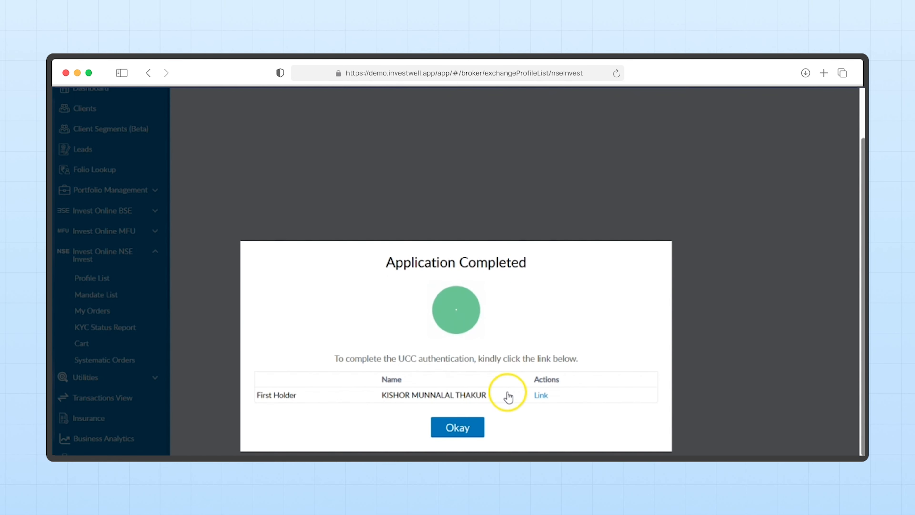
click(460, 427)
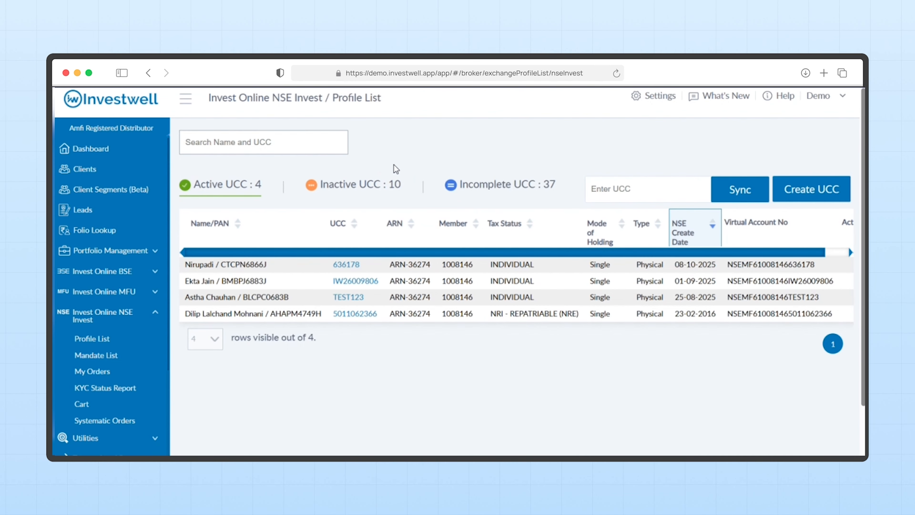
Refresh the new inactive profile's UCC status, confirming authorization and KYC succeeded
click(379, 183)
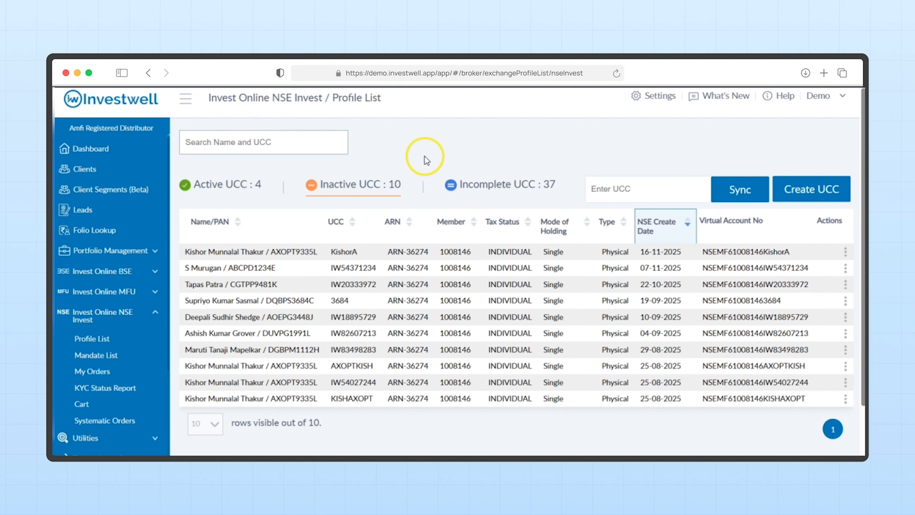
click(846, 254)
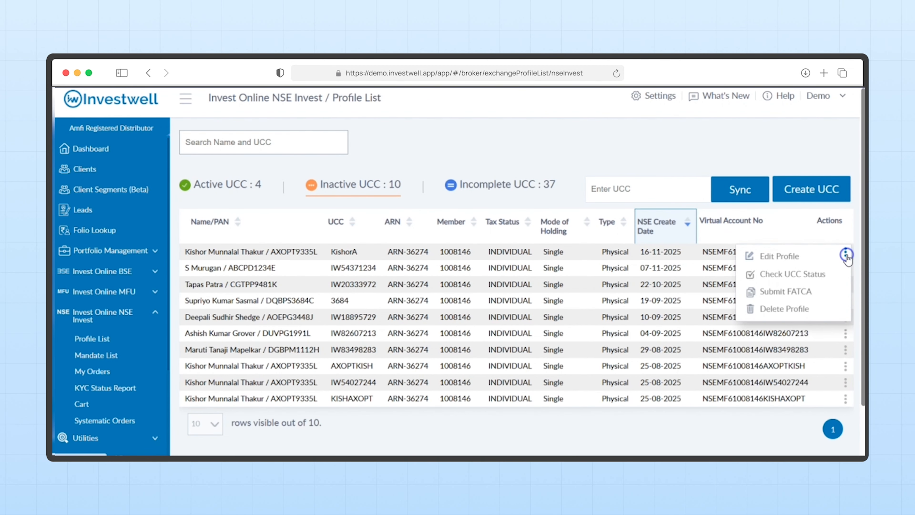
click(792, 275)
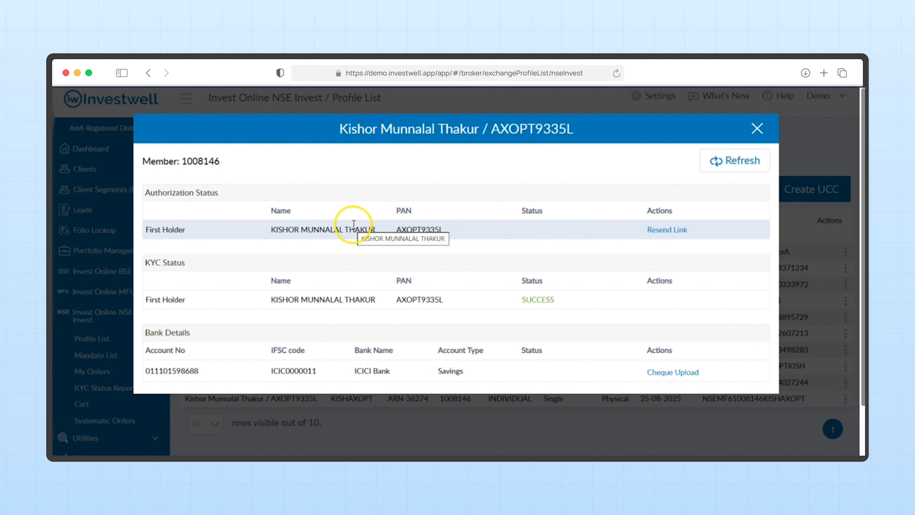
click(731, 162)
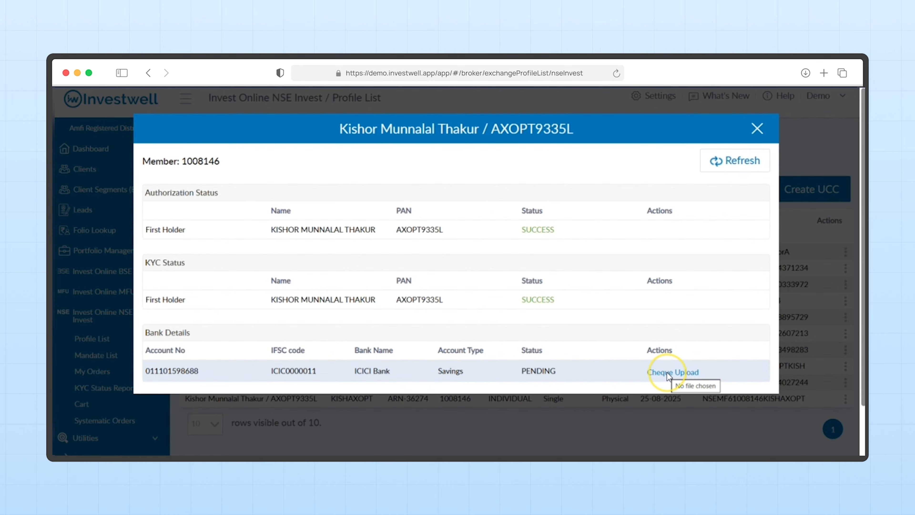
click(757, 129)
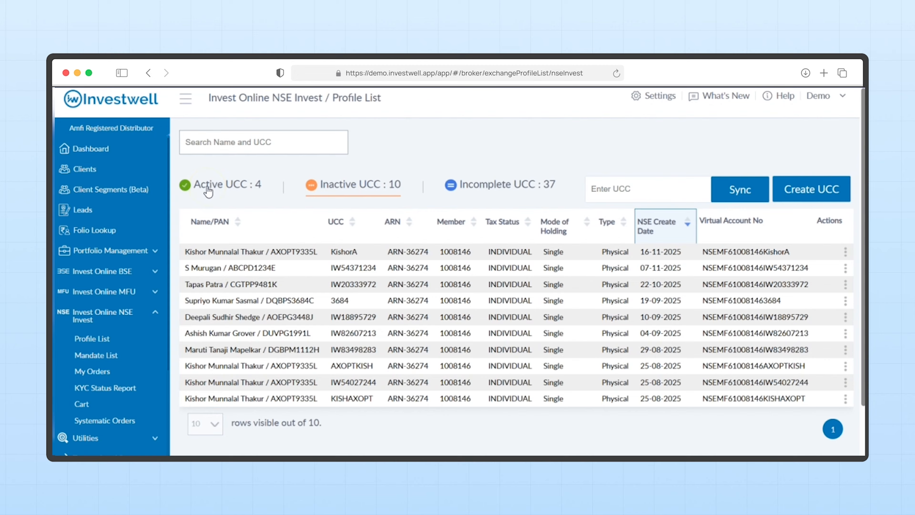
Browse active and incomplete UCCs, peek at an incomplete profile's form, then return to active UCCs
click(221, 185)
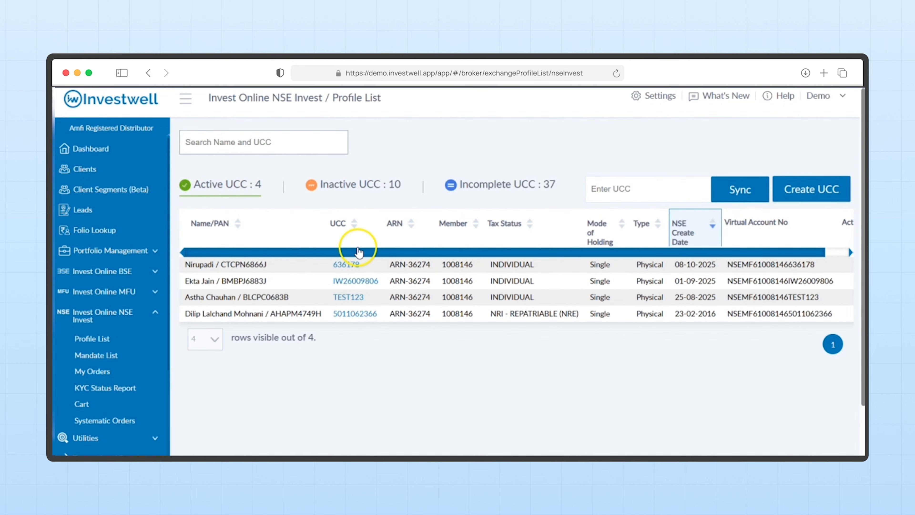
mouse_move(377, 285)
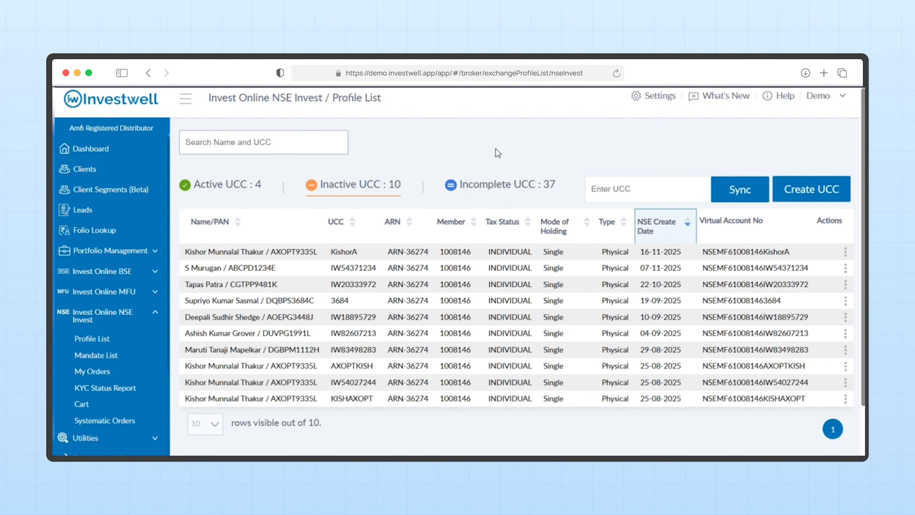
click(510, 189)
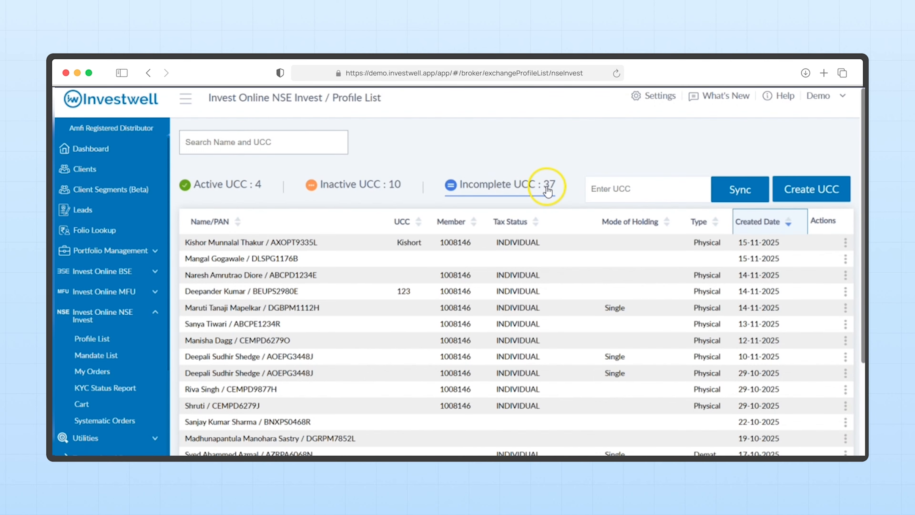
click(845, 276)
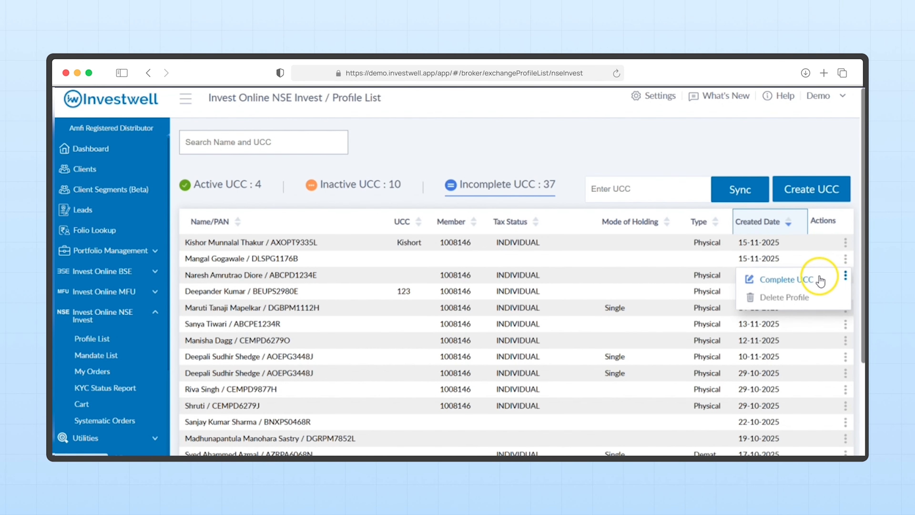
click(784, 279)
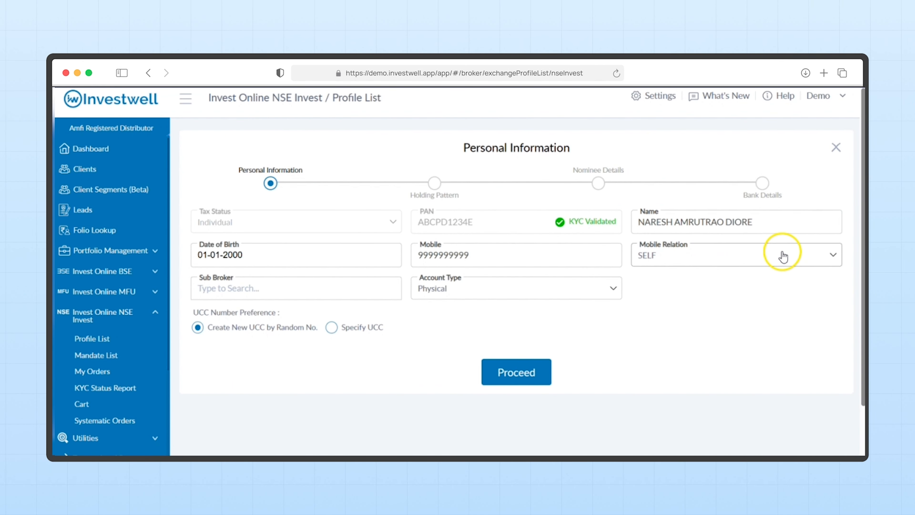
click(835, 148)
click(236, 183)
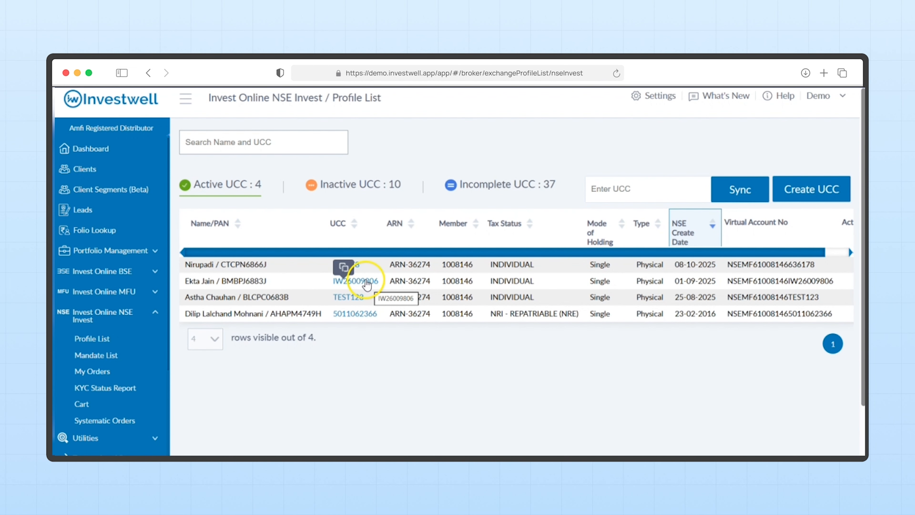
click(366, 282)
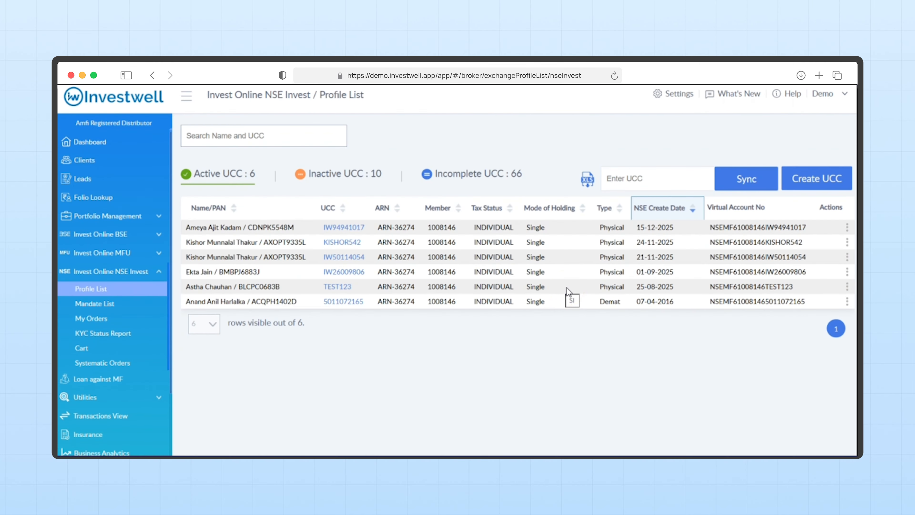
Start a mandate for the first active client on the AXIS BANK account and choose its type
double_click(831, 207)
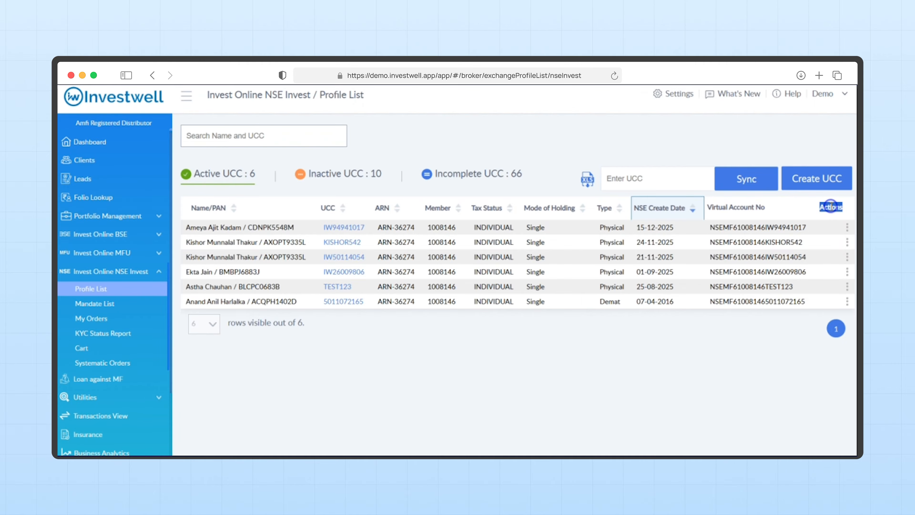
click(847, 227)
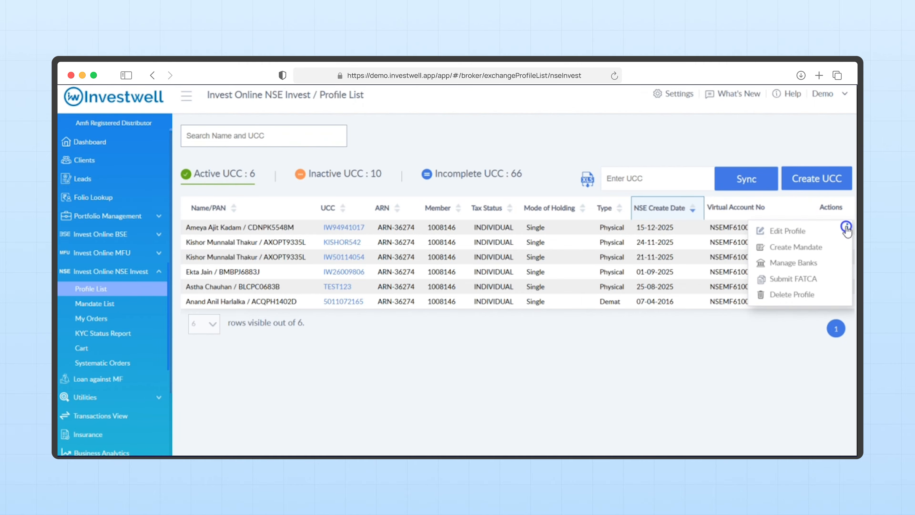
click(797, 248)
click(283, 302)
double_click(297, 355)
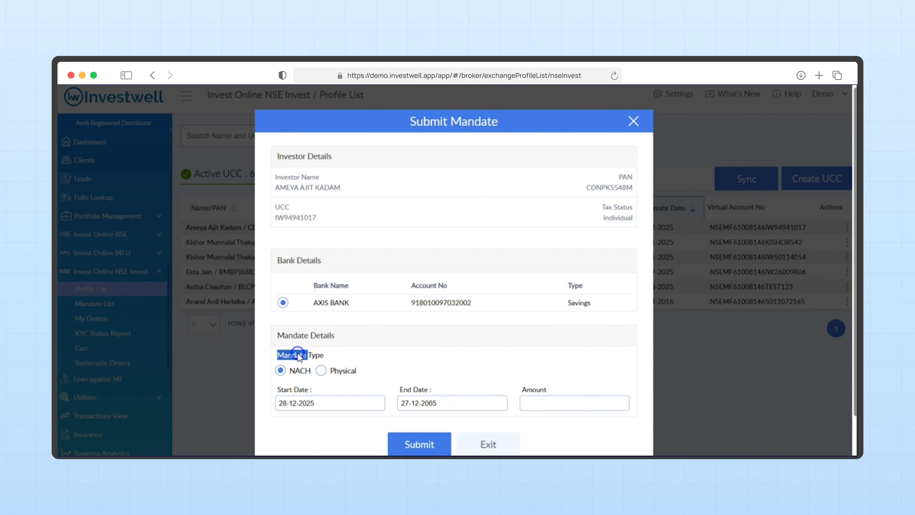
drag(295, 371, 316, 375)
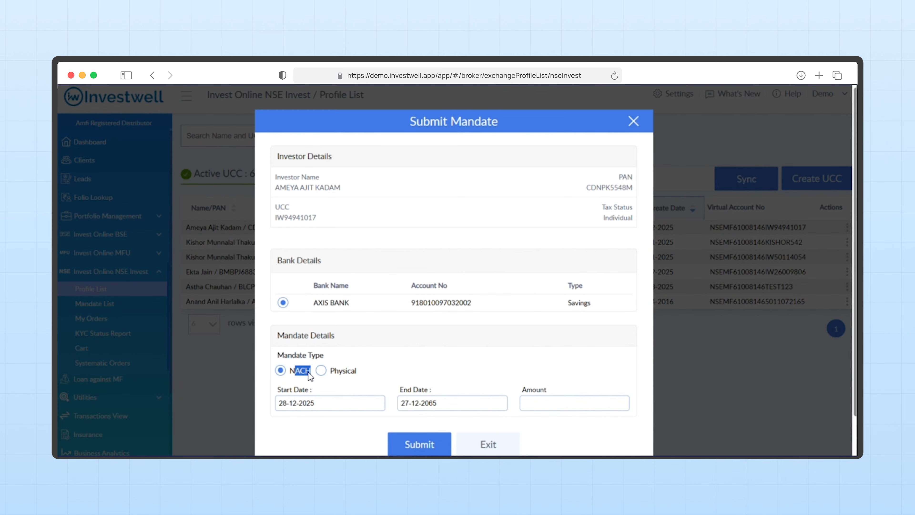
click(321, 370)
click(297, 372)
drag(294, 372, 306, 372)
click(326, 374)
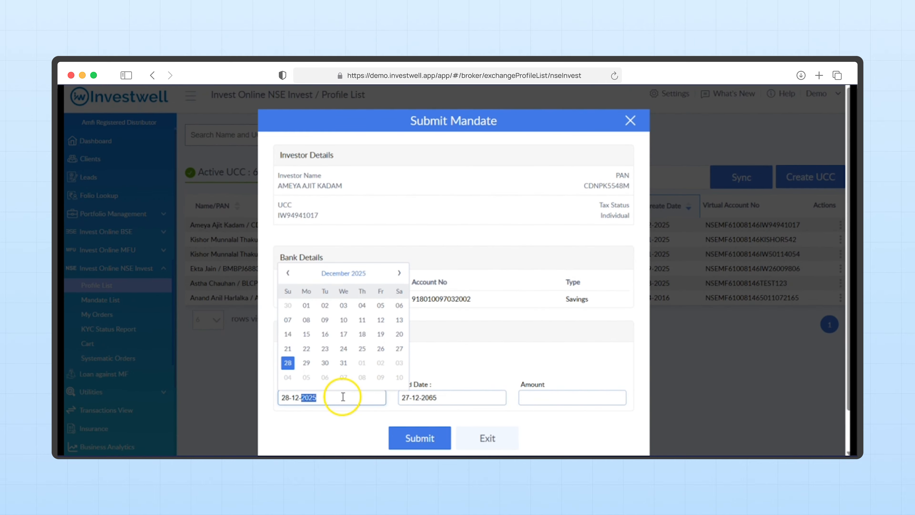
Keep dates 28-12-2025 to 27-12-2065, enter amount 1000000 and submit the mandate
click(470, 370)
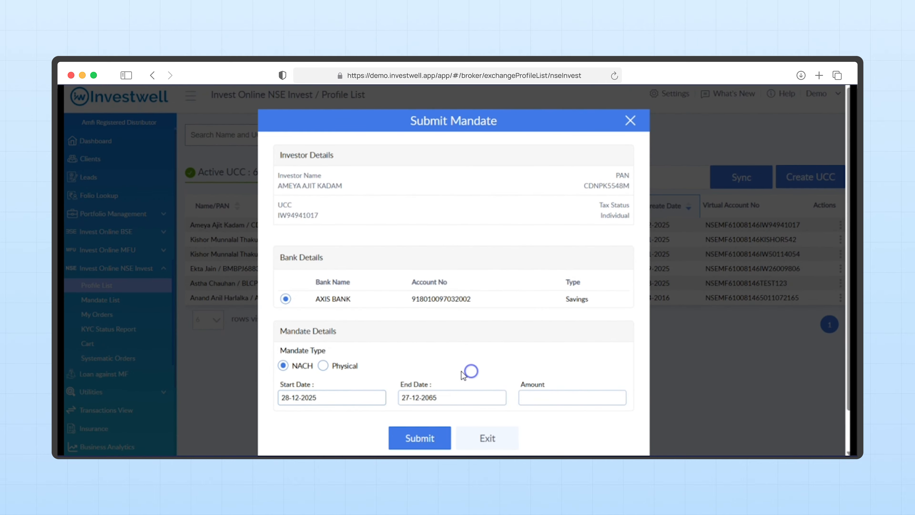
click(317, 403)
click(423, 400)
click(555, 400)
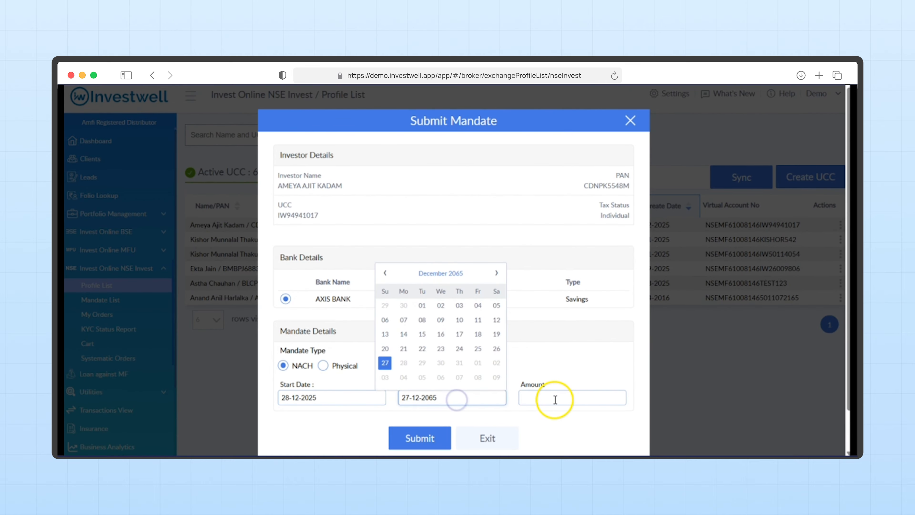
text(1000000)
click(409, 447)
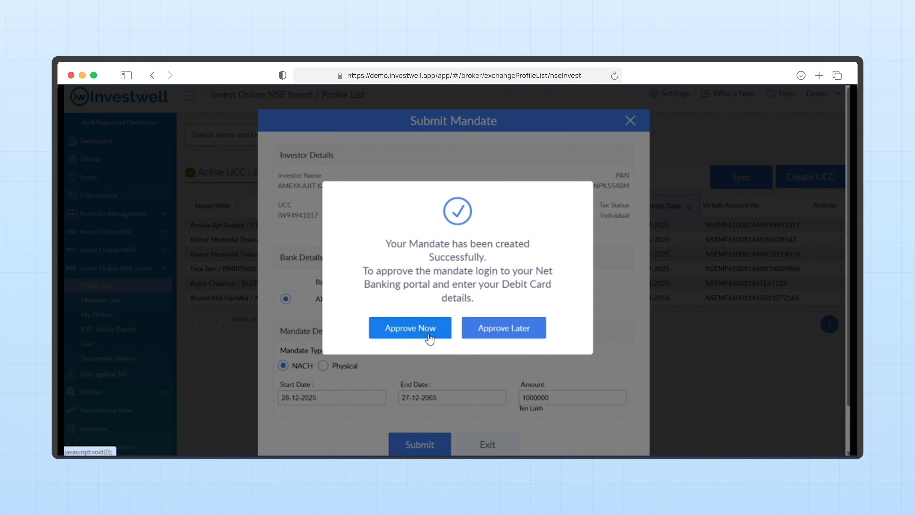
drag(536, 270, 424, 286)
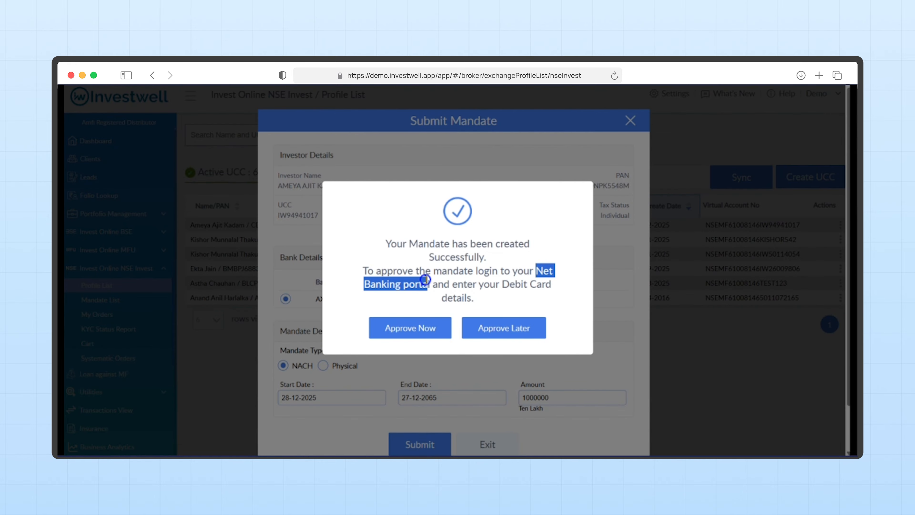
click(475, 285)
drag(502, 284, 527, 298)
Approve the new mandate right away and review its amount on the authorization form
click(505, 307)
click(434, 316)
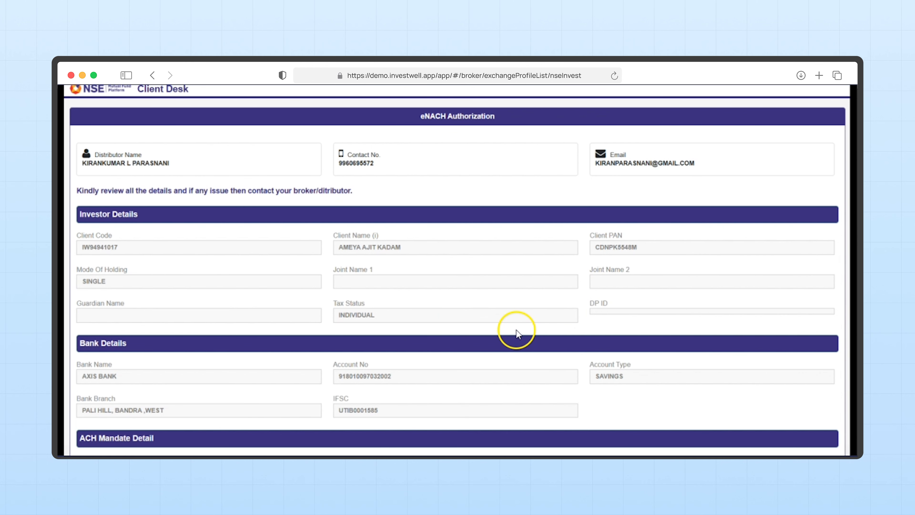
scroll(504, 339, down, 5)
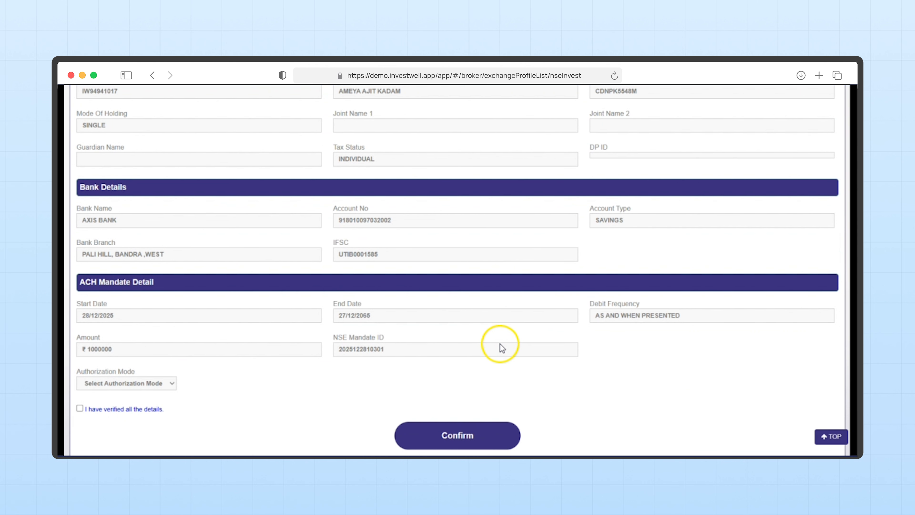
scroll(500, 344, down, 3)
triple_click(103, 253)
click(321, 285)
Authorize the mandate via Net Banking, confirming all details are verified, and accept
click(144, 289)
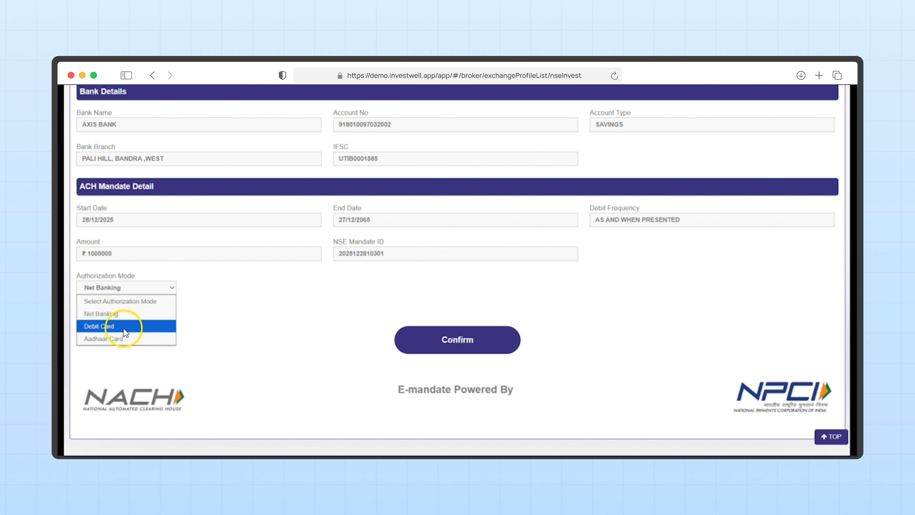
click(137, 321)
click(80, 313)
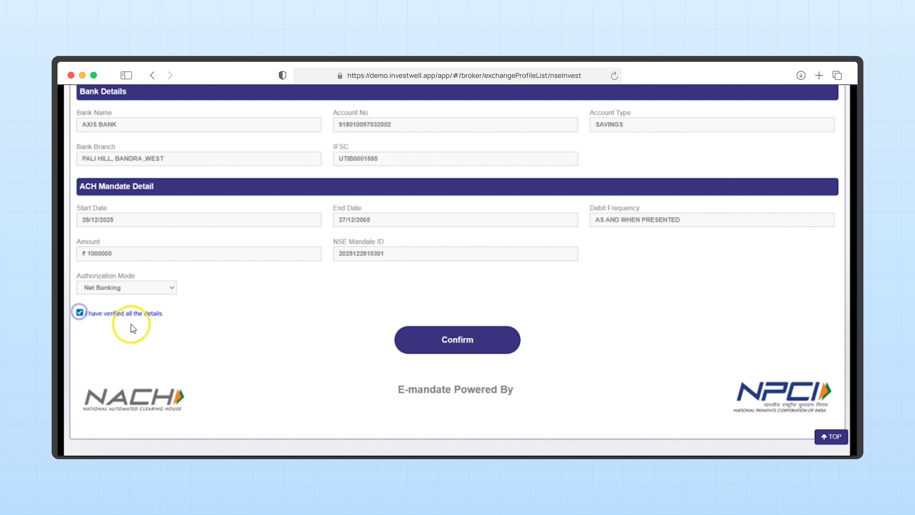
click(447, 333)
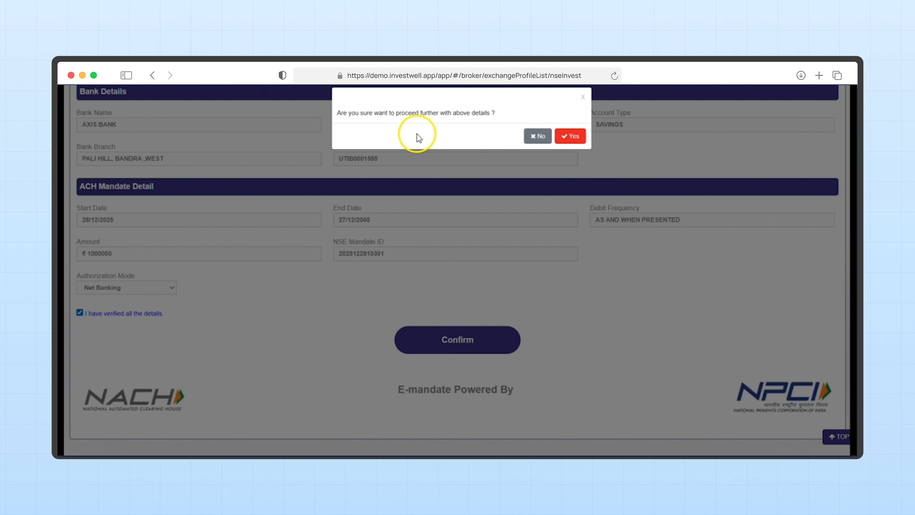
click(575, 137)
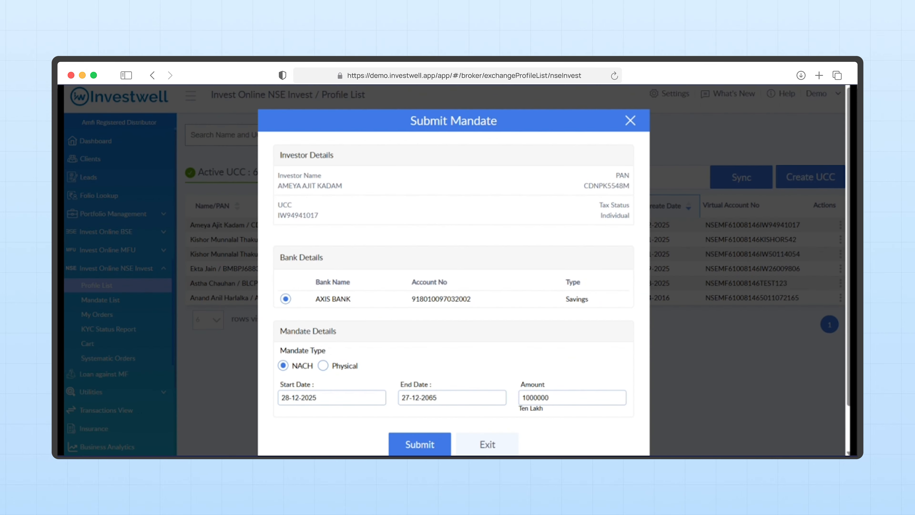
Start a new investment for the client and open HDFC Balanced Advantage Fund via search 'hdfc'
click(637, 122)
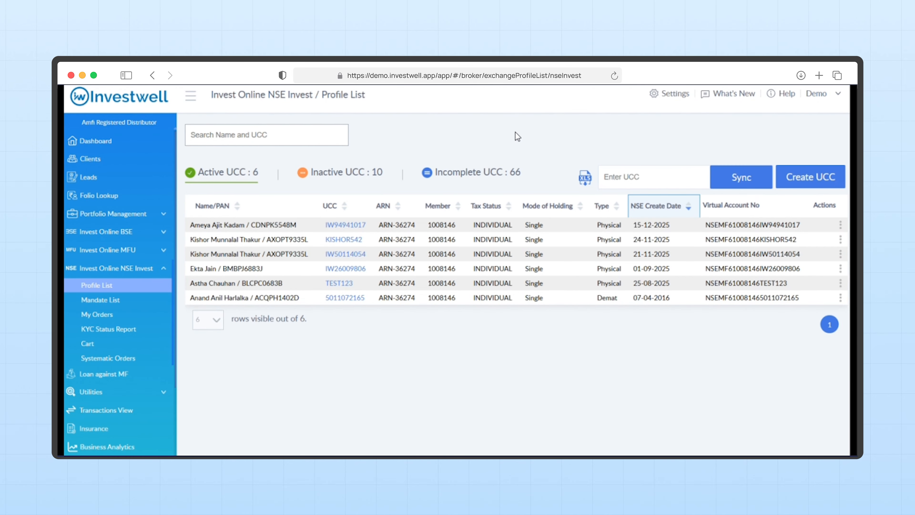
mouse_move(343, 228)
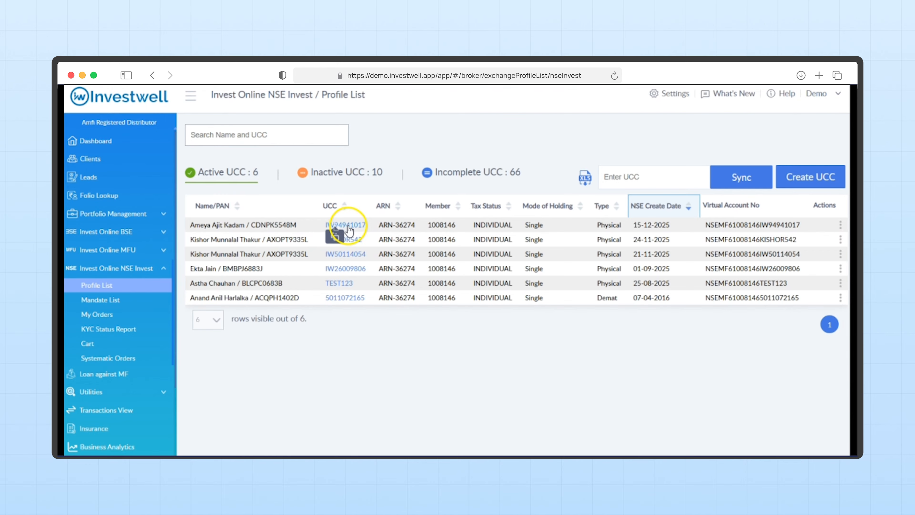
click(348, 227)
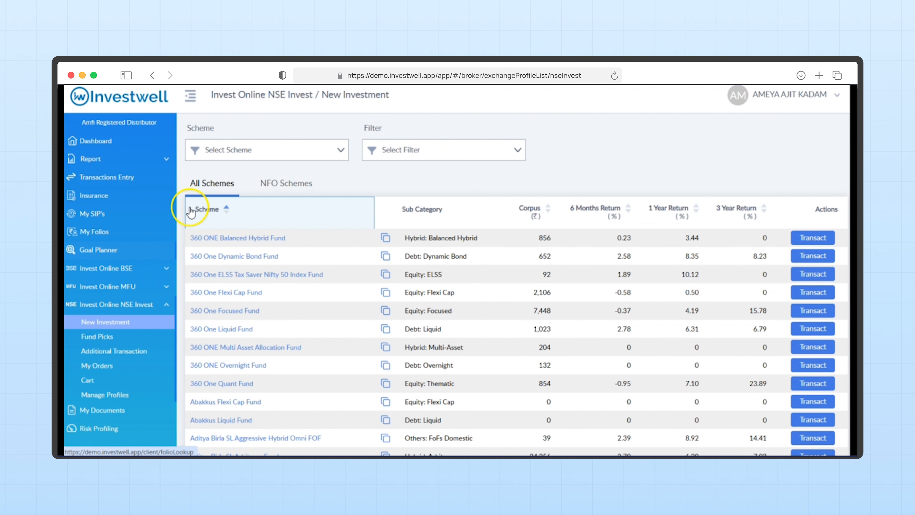
click(218, 149)
click(287, 188)
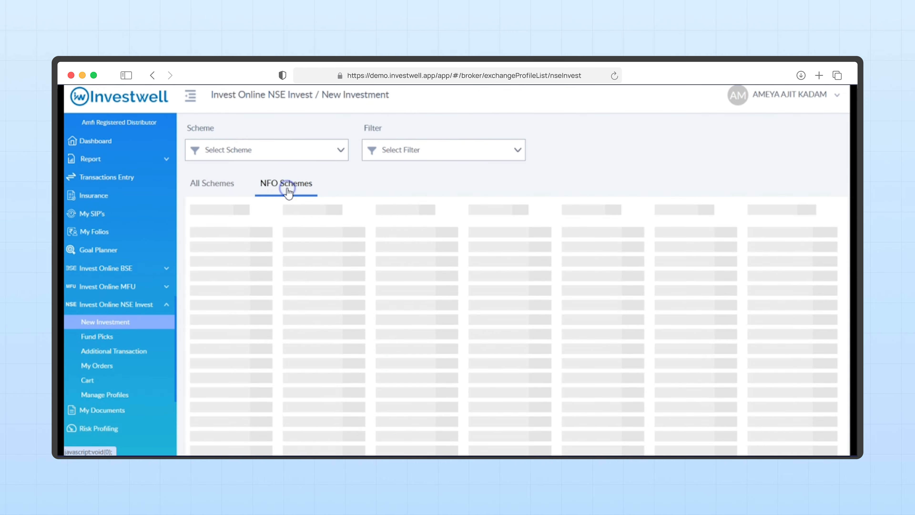
click(223, 188)
click(258, 151)
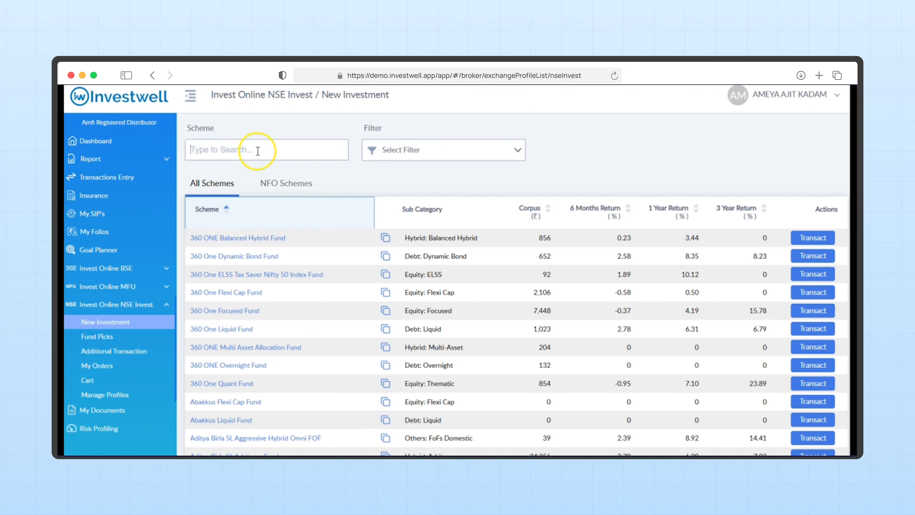
text(hdfc)
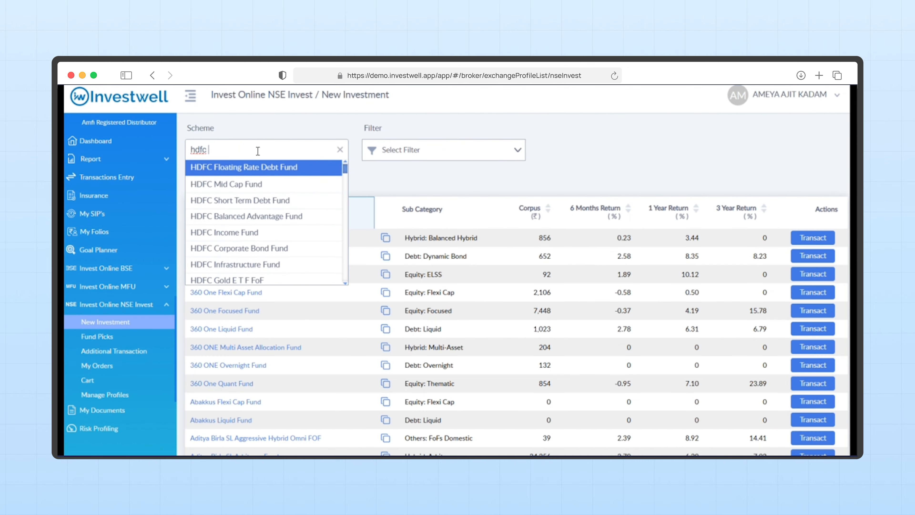
click(246, 216)
click(812, 236)
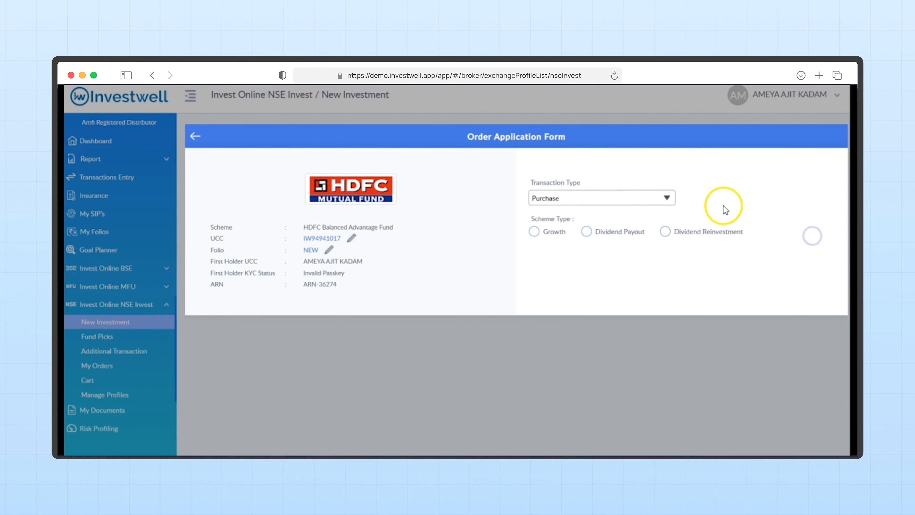
Place a ₹5000 Growth Purchase order in HDFC Balanced Advantage Fund
click(544, 199)
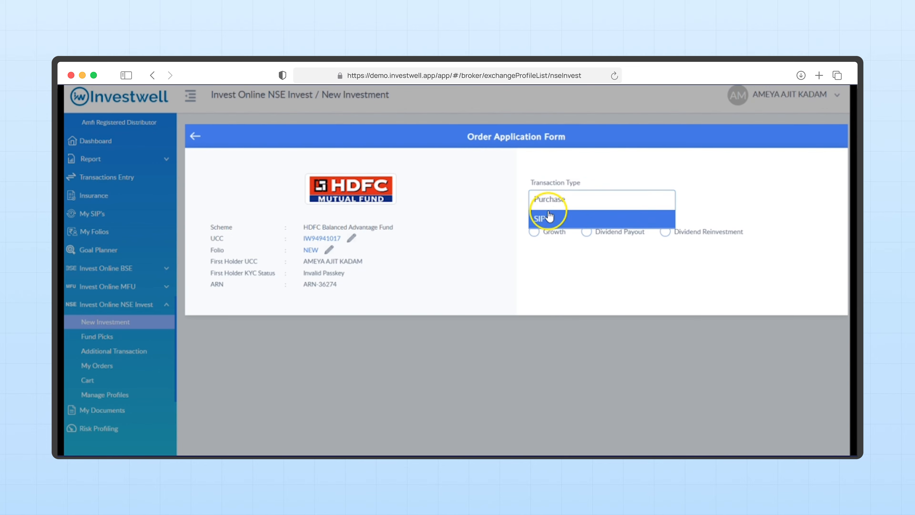
click(552, 202)
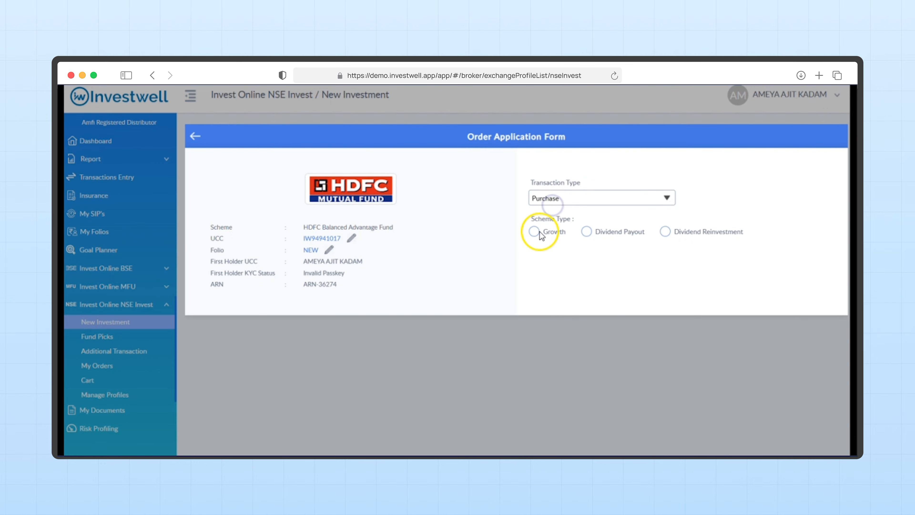
click(534, 231)
click(580, 273)
text(5000)
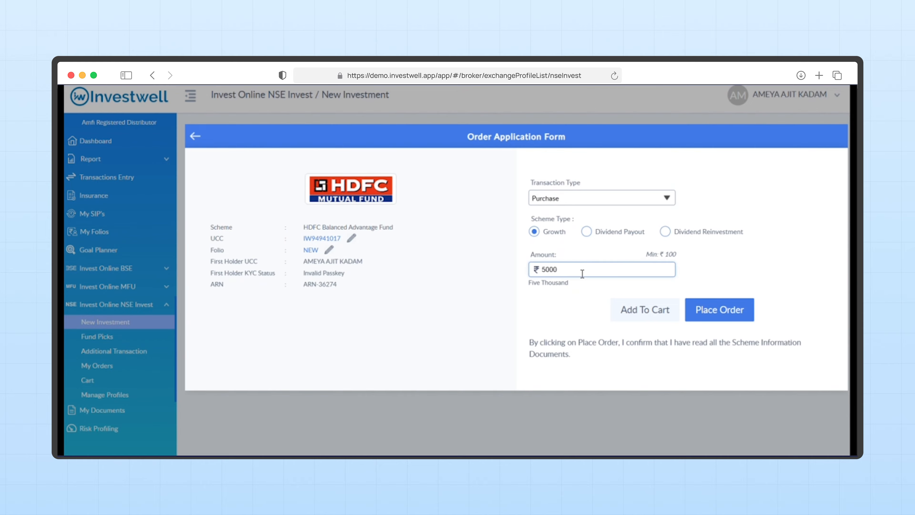
click(649, 317)
click(616, 269)
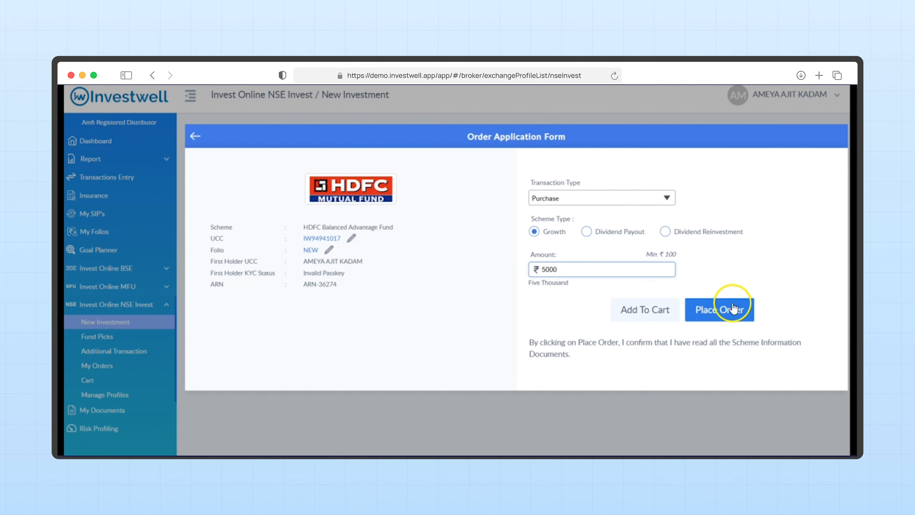
click(729, 311)
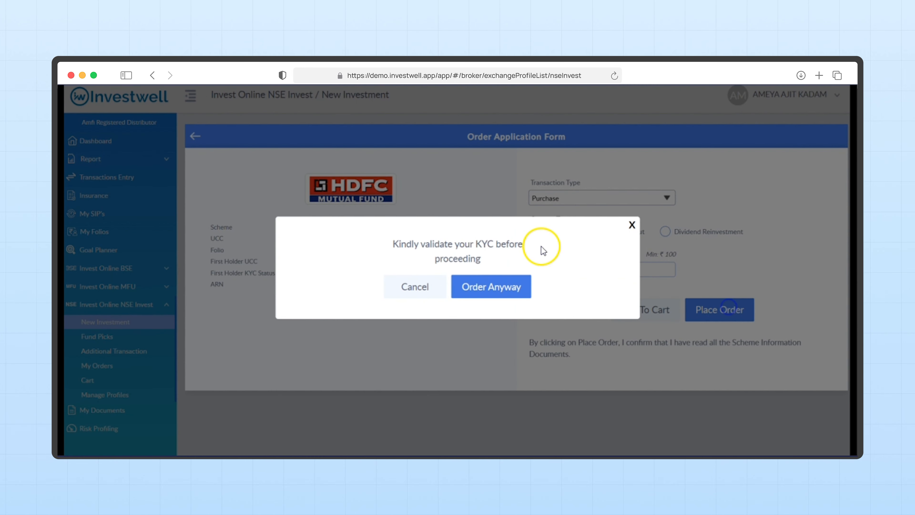
drag(419, 241, 514, 254)
click(528, 258)
Order anyway past the KYC warning and authenticate the HDFC Balanced Advantage purchase
click(498, 293)
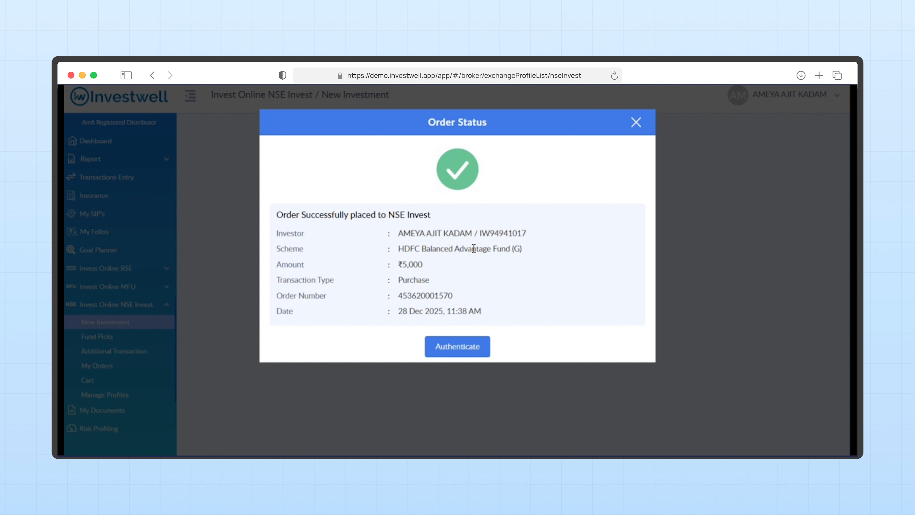
click(462, 355)
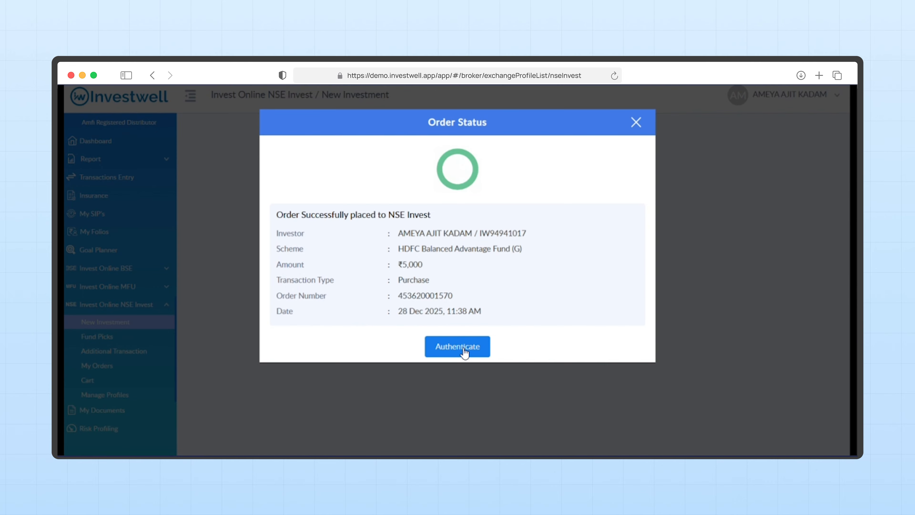
Select the pending HDFC order on NSE, choose Mobile authorization, then reset the form
click(465, 352)
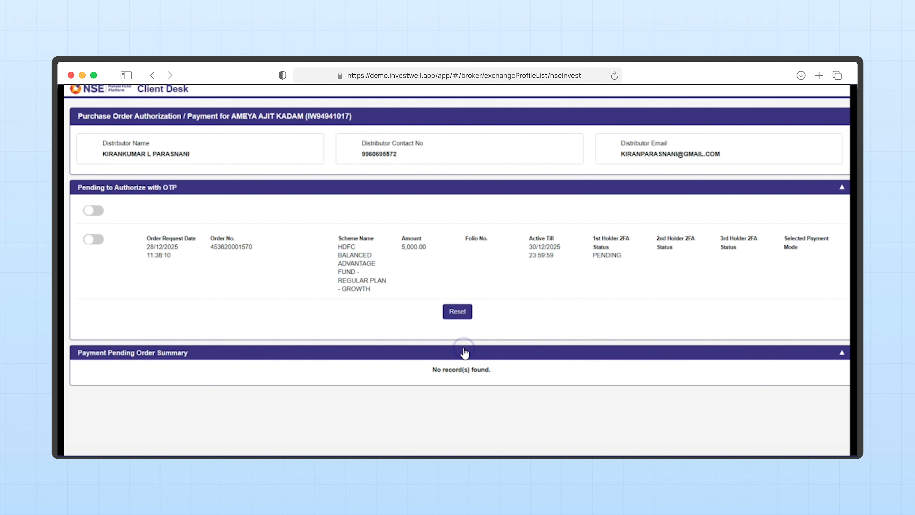
click(409, 335)
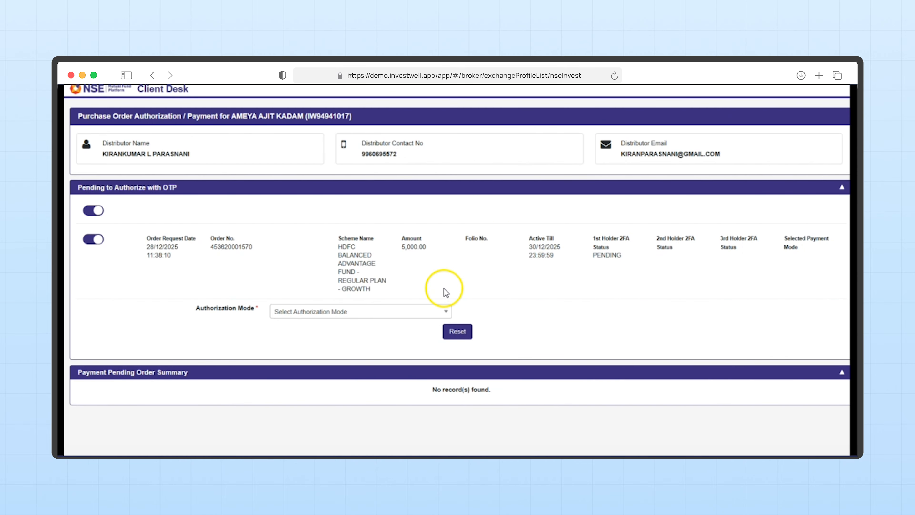
click(371, 316)
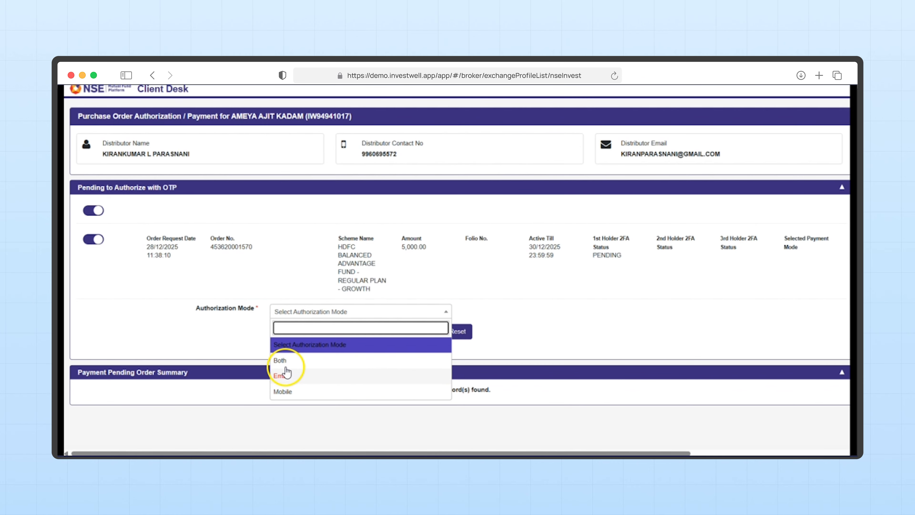
click(283, 392)
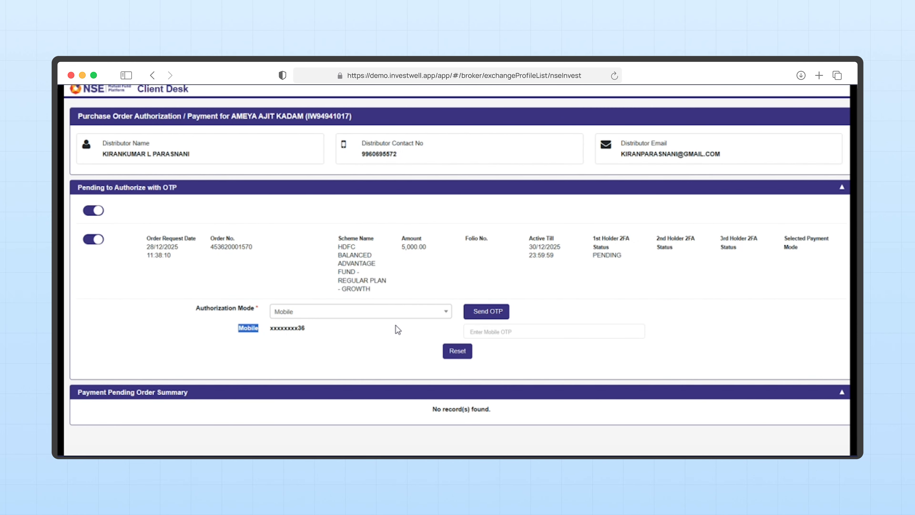
double_click(295, 329)
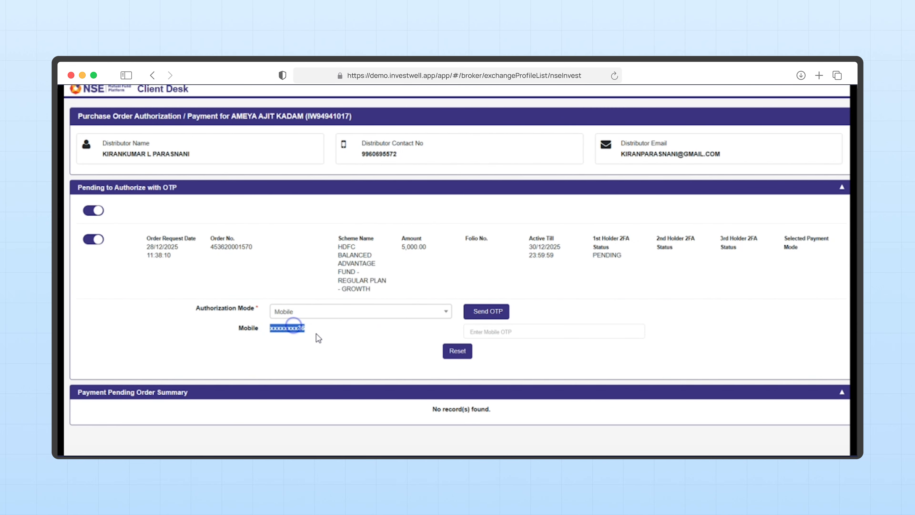
click(507, 336)
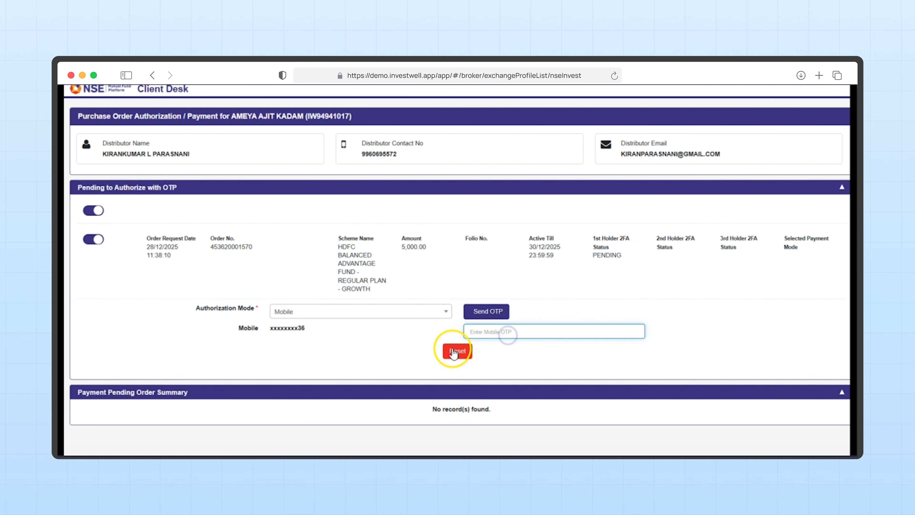
click(403, 270)
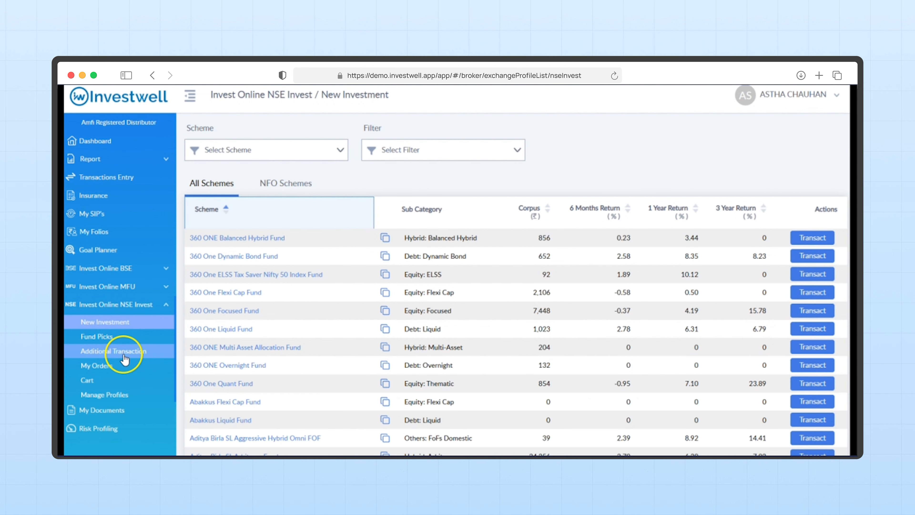
Start an additional Purchase on the HDFC Mid Cap Fund holding with the Growth option
click(115, 351)
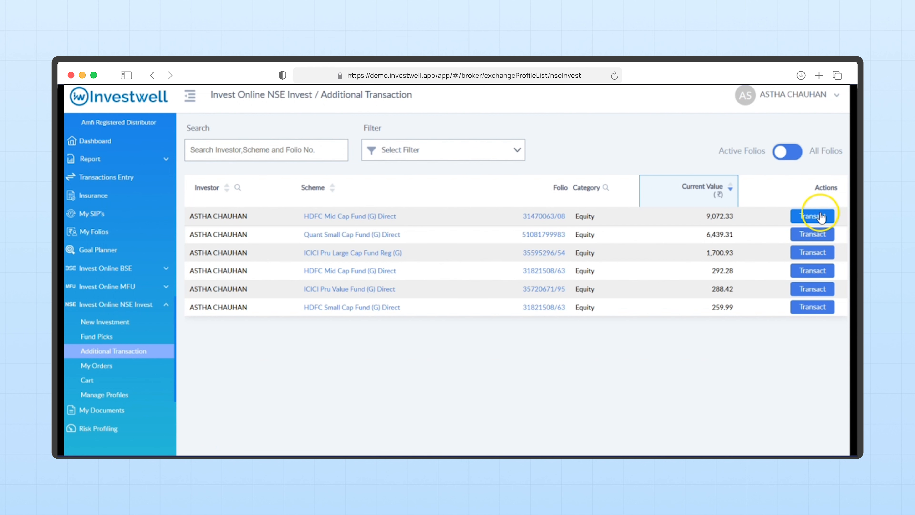
click(820, 215)
click(566, 200)
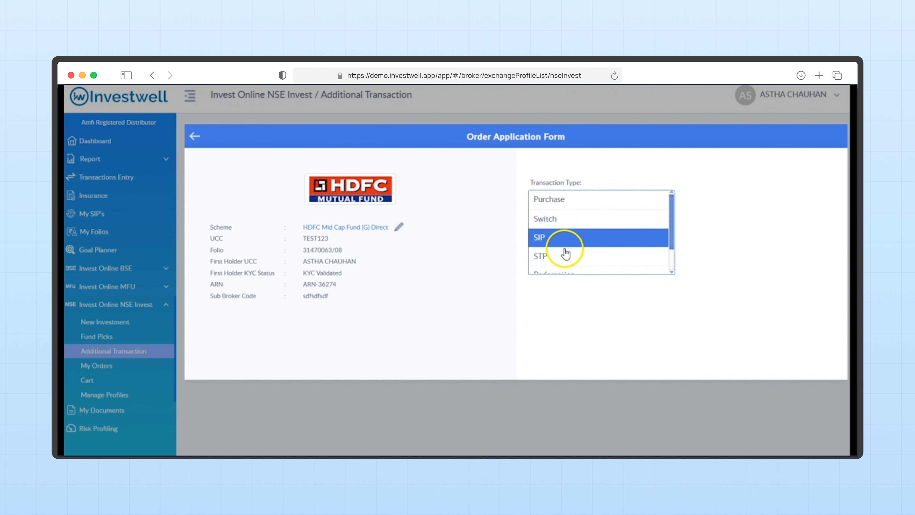
scroll(566, 251, down, 4)
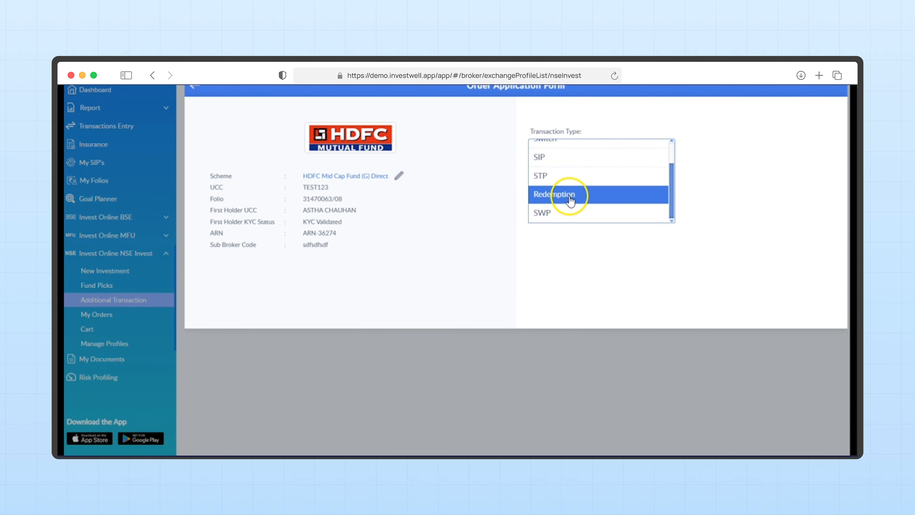
scroll(567, 208, up, 4)
click(566, 208)
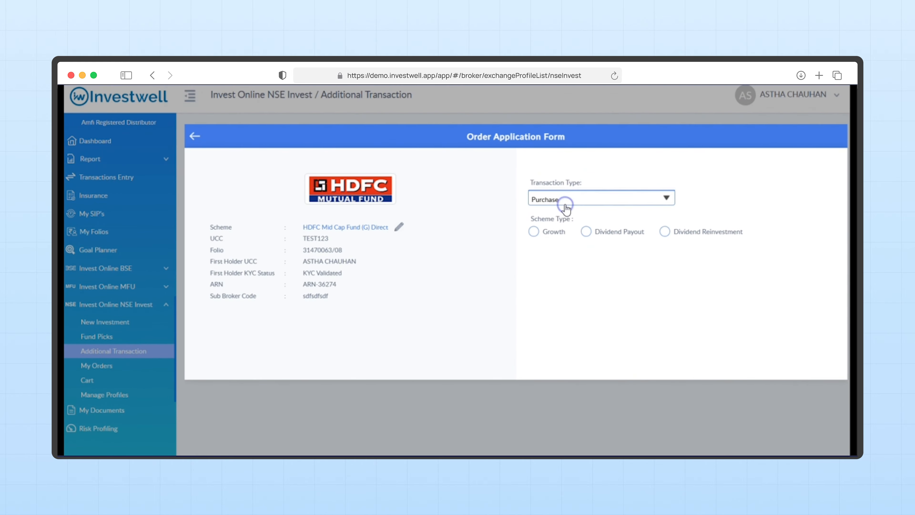
click(552, 231)
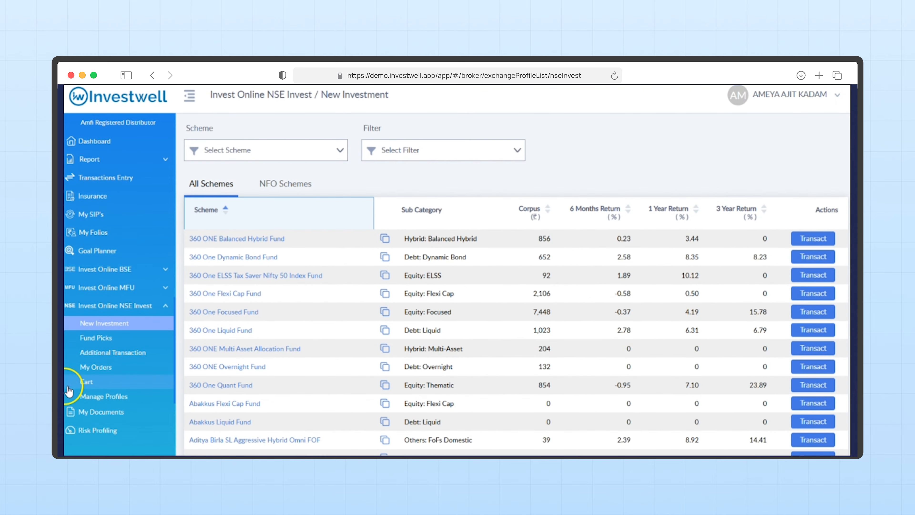
Confirm the cart is empty and begin a fresh investment under Add new schemes
click(85, 381)
double_click(687, 349)
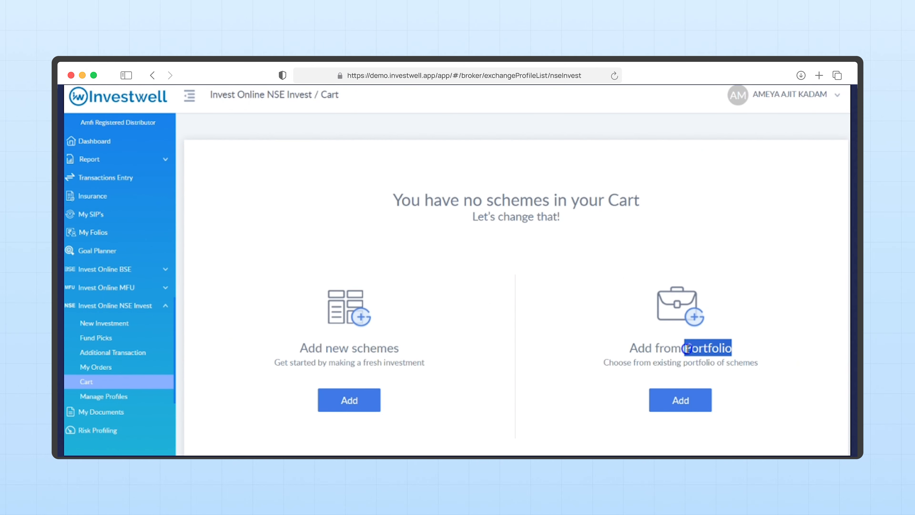
triple_click(680, 363)
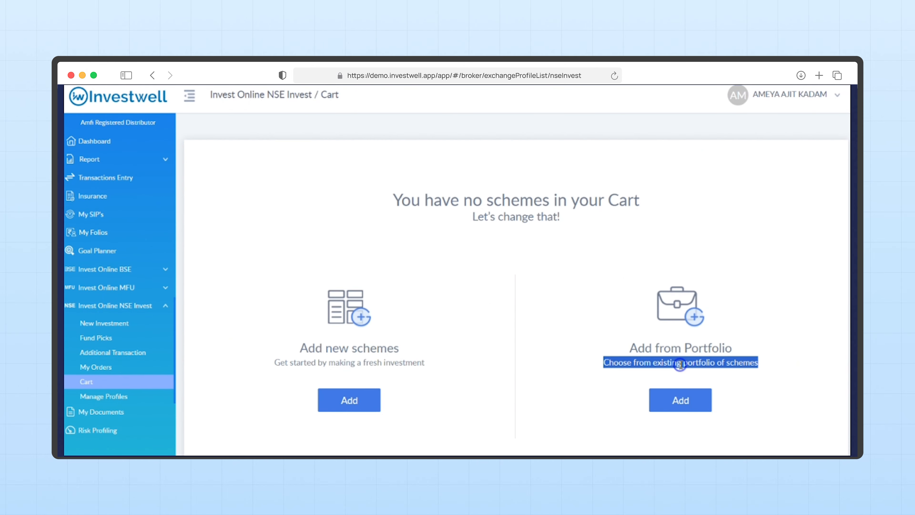
triple_click(349, 361)
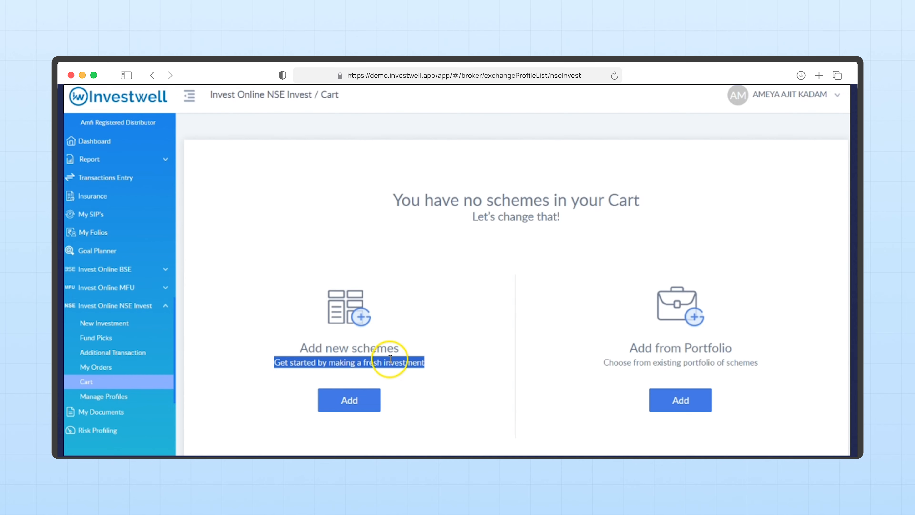
click(363, 405)
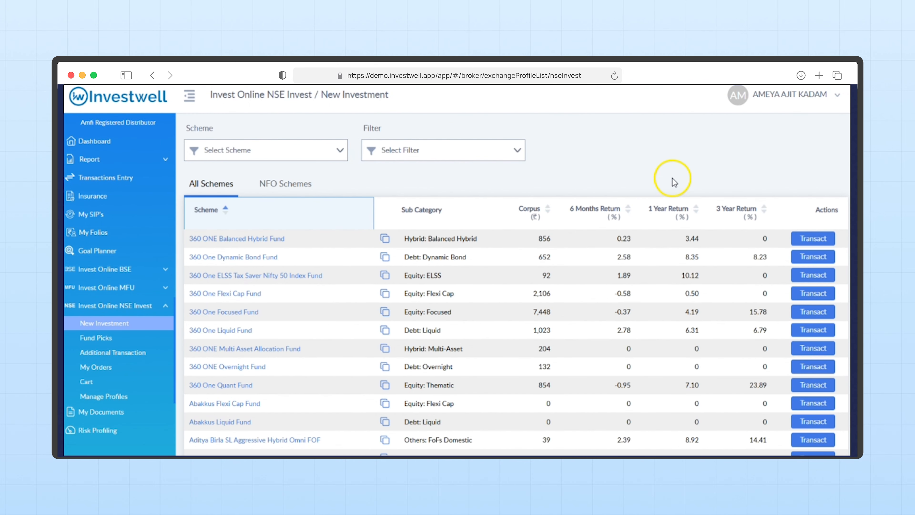
Open HDFC Flexi Cap Fund as a monthly Growth SIP order
click(282, 151)
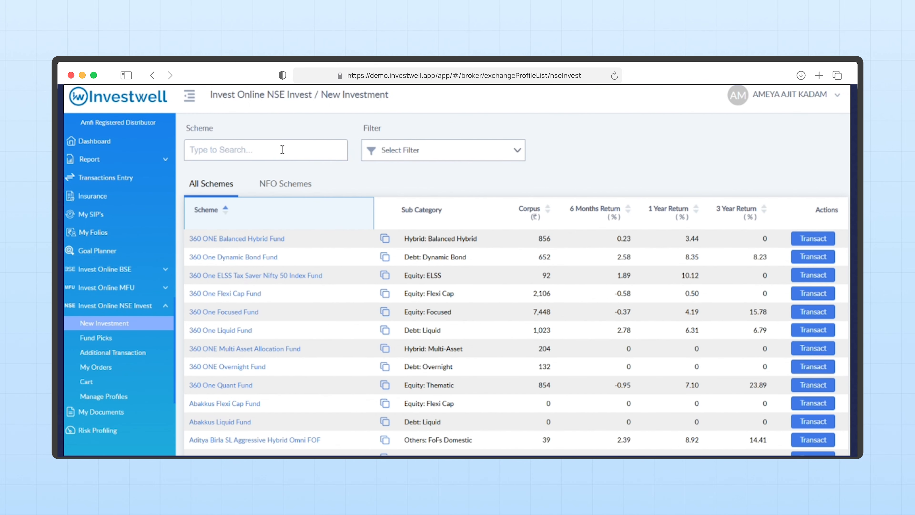
text(HDFC Flexi Cap Fund)
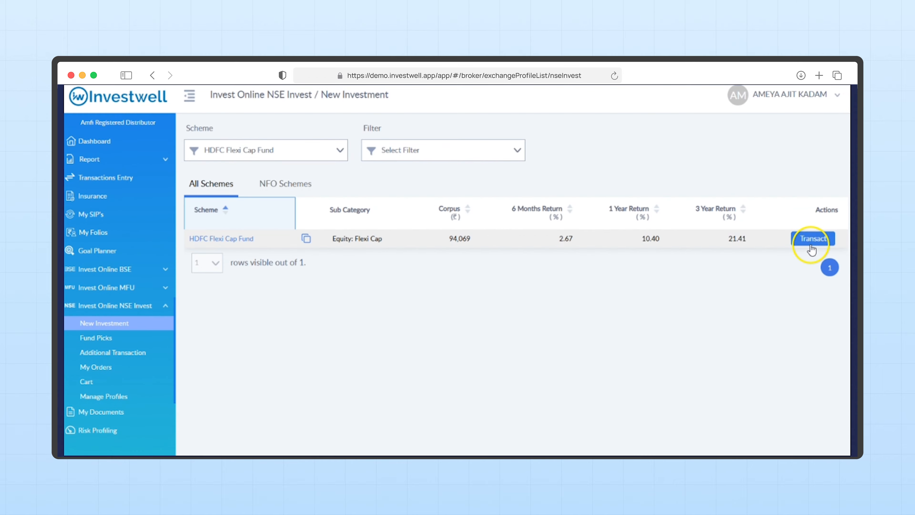
click(812, 239)
click(565, 200)
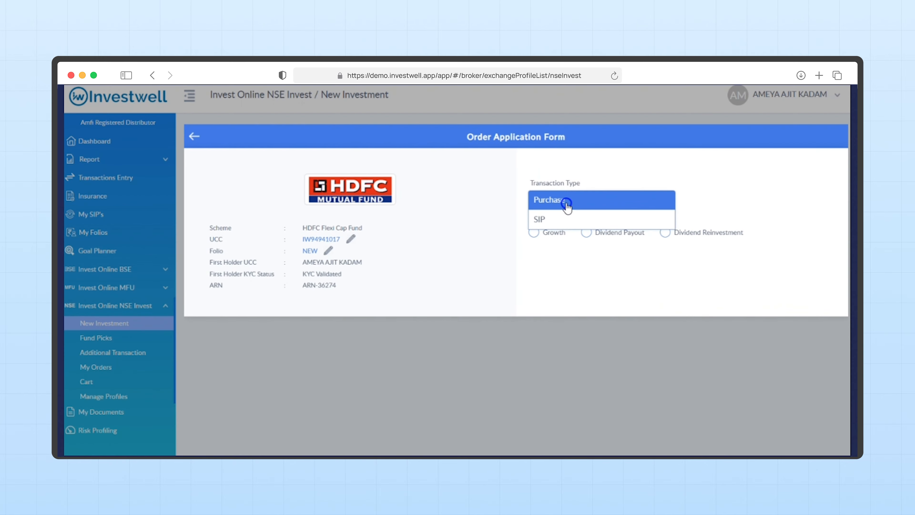
click(553, 226)
click(537, 233)
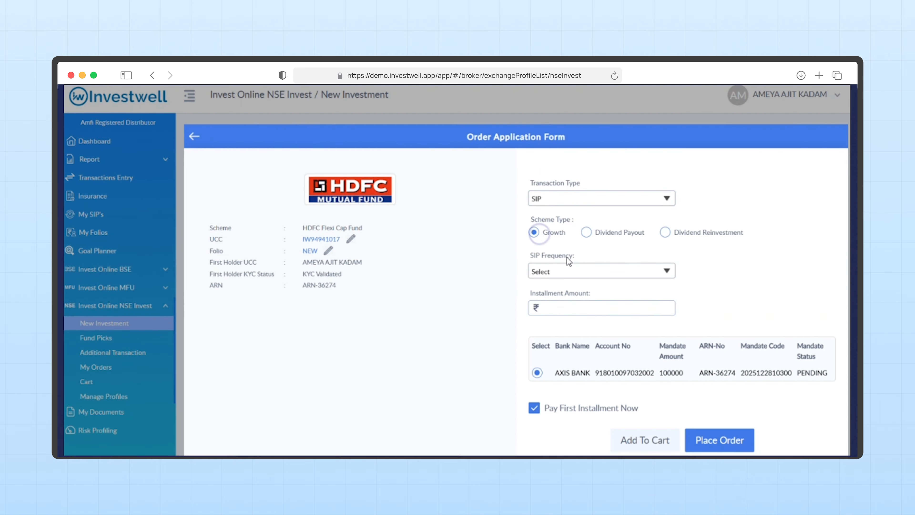
click(563, 268)
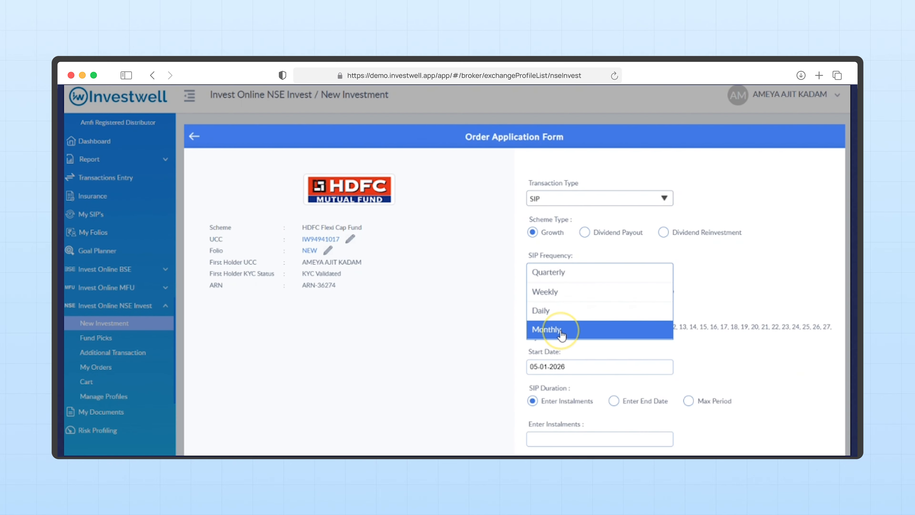
click(561, 330)
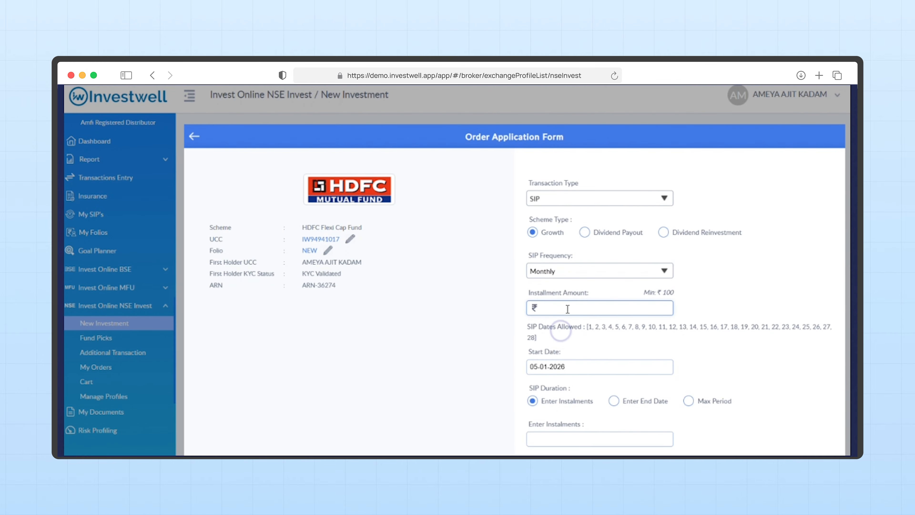
Enter a ₹10000 instalment starting 15-01-2026 and run it for Max Period
text(10000)
click(570, 368)
scroll(570, 368, down, 2)
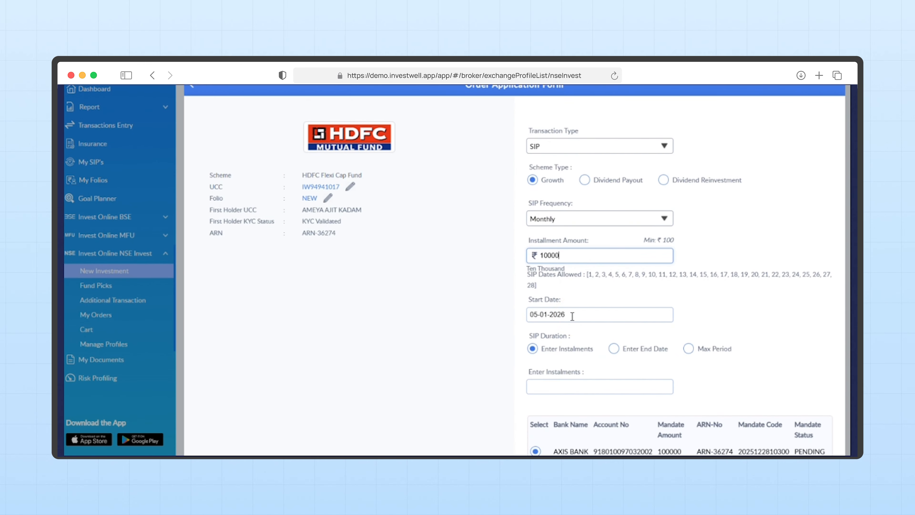
click(535, 329)
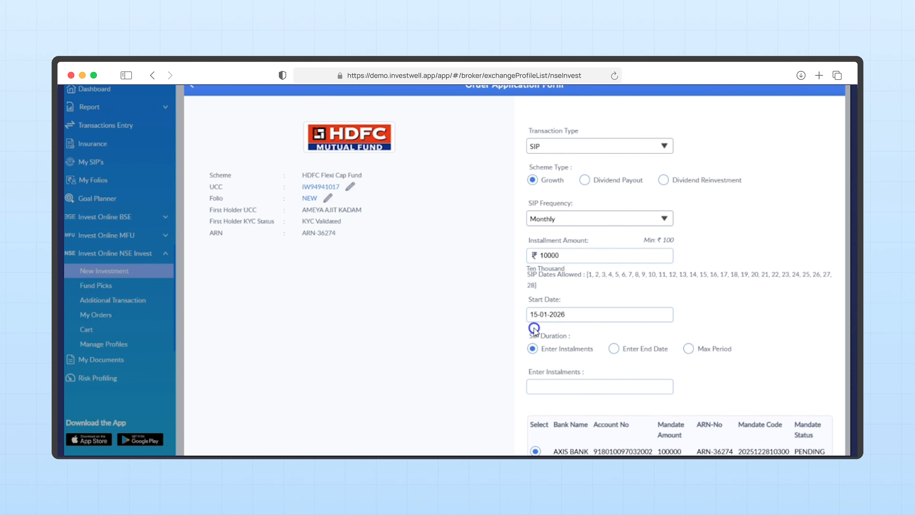
triple_click(535, 329)
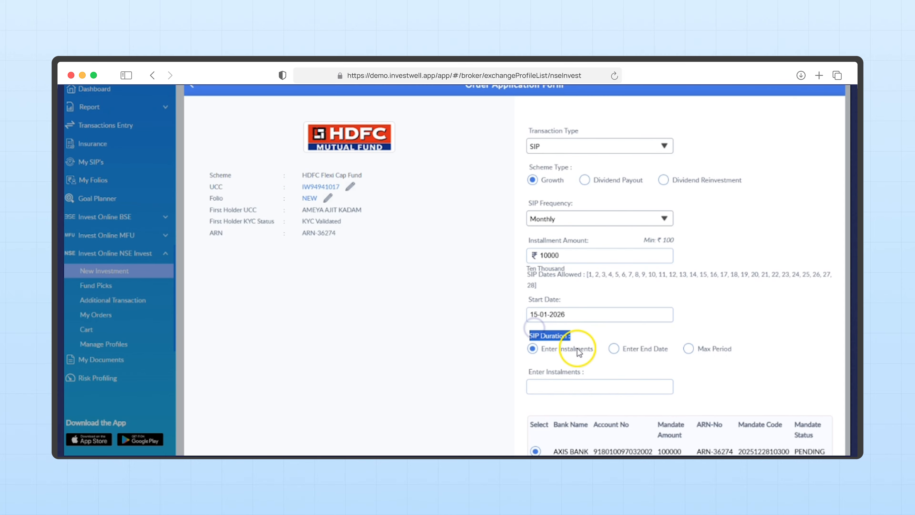
click(579, 390)
click(626, 348)
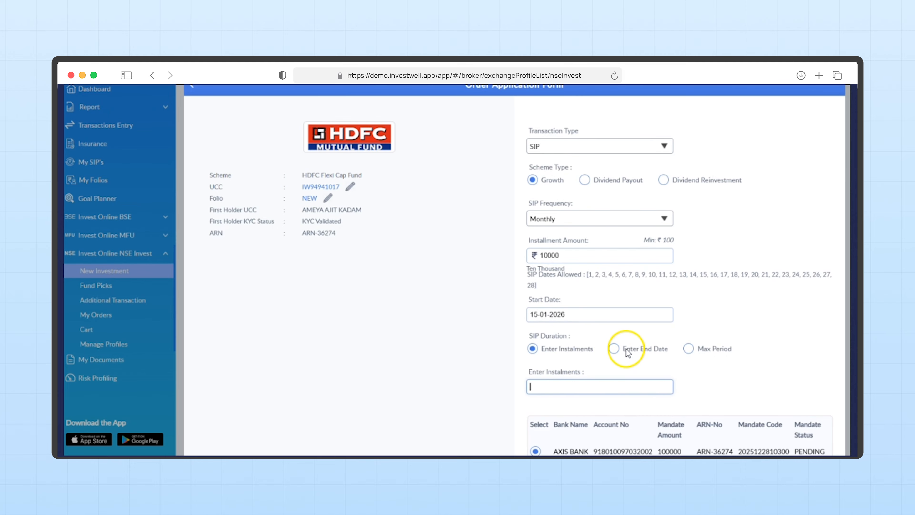
click(688, 349)
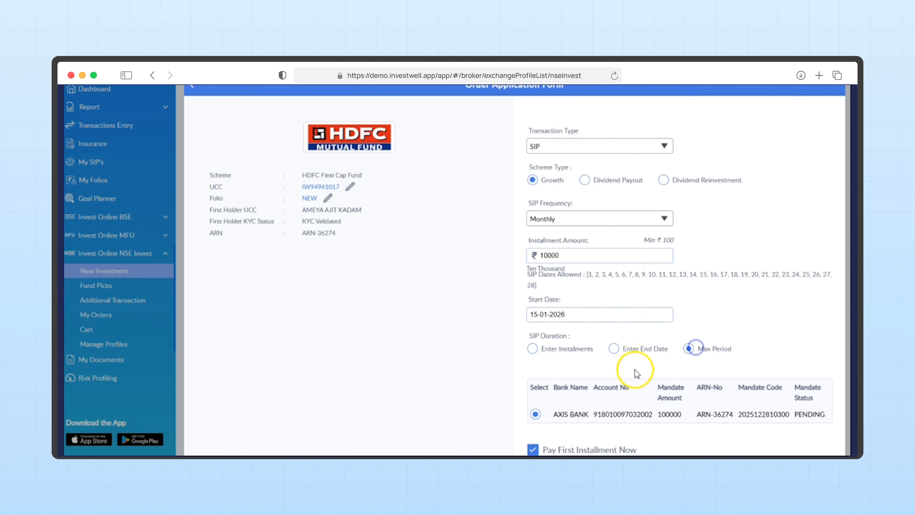
scroll(636, 374, down, 3)
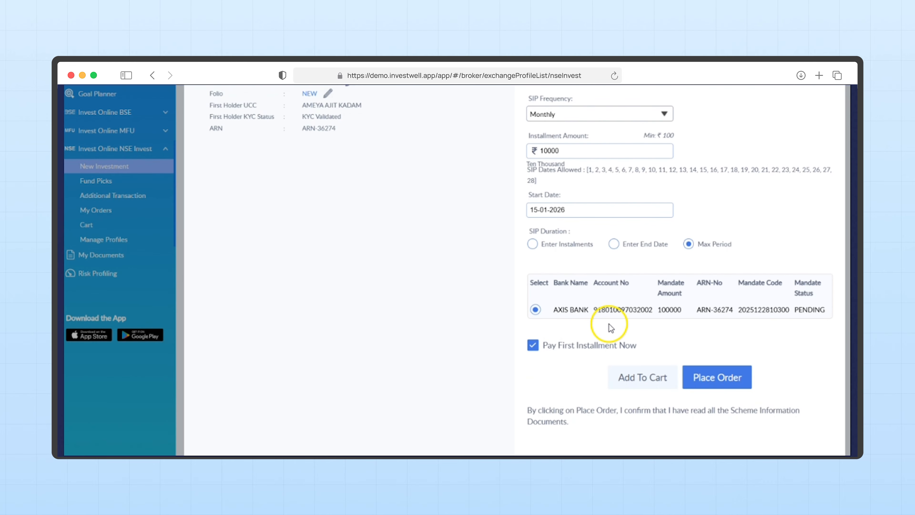
Add the HDFC Flexi Cap SIP, paying the first instalment now, to the cart and go back
double_click(608, 310)
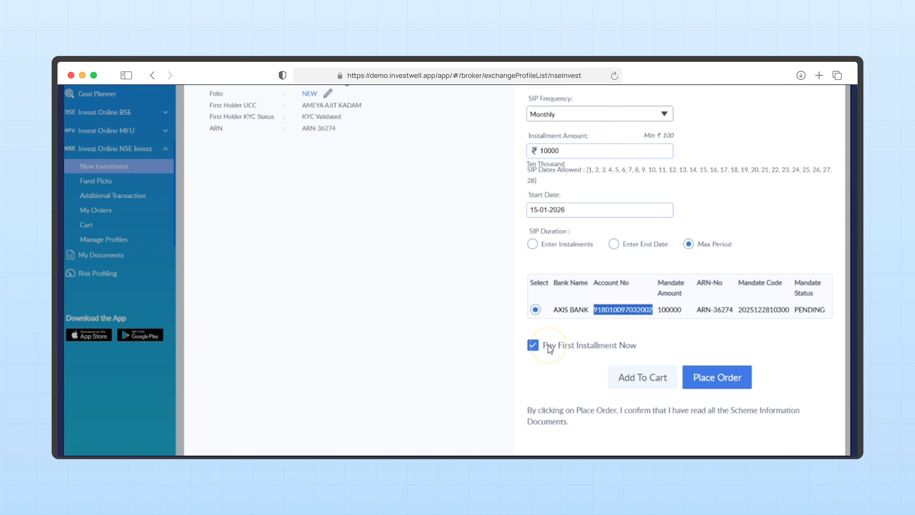
drag(545, 346, 616, 346)
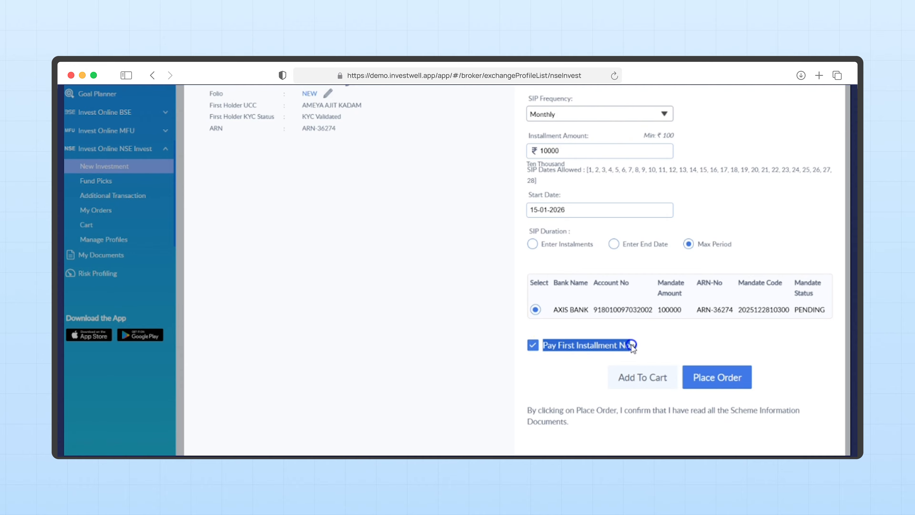
click(656, 346)
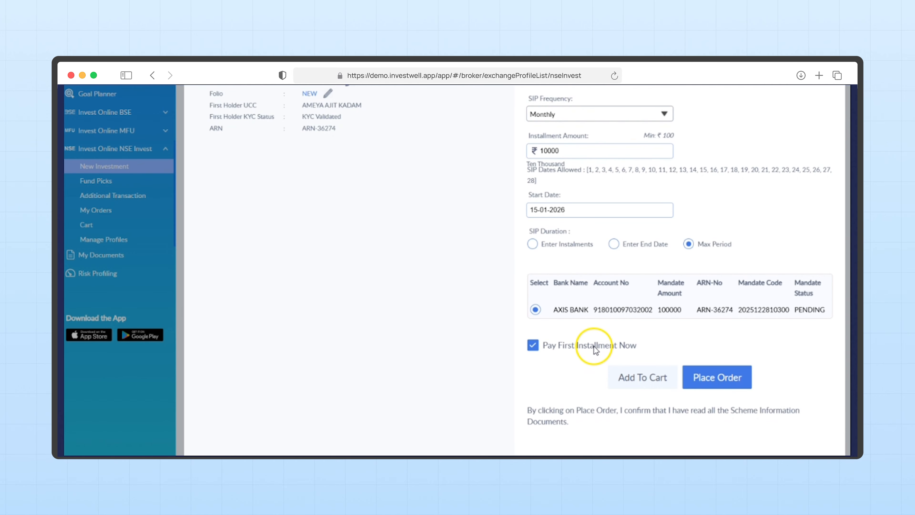
click(636, 385)
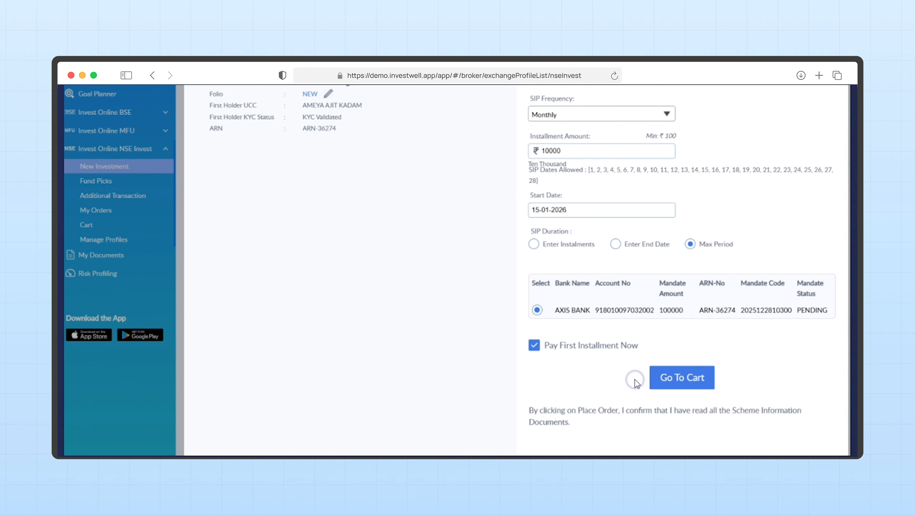
scroll(675, 397, up, 3)
scroll(680, 432, down, 5)
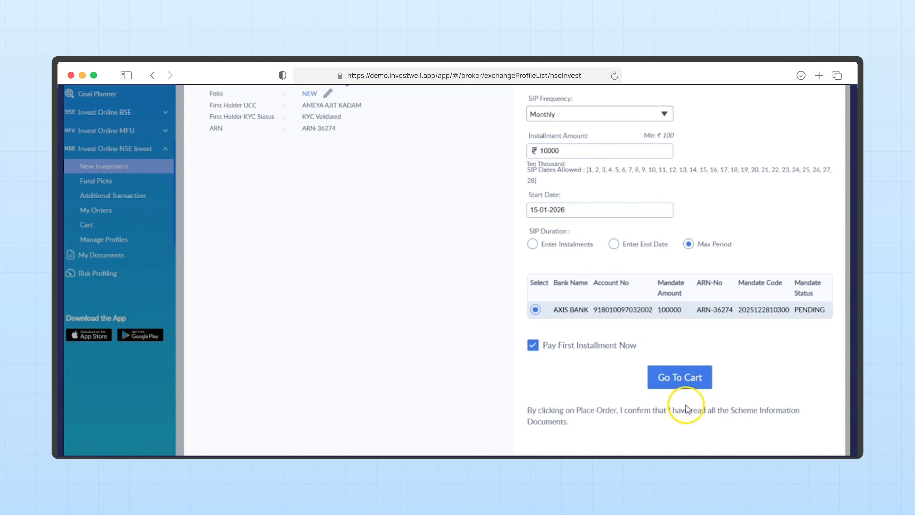
scroll(594, 372, up, 10)
click(191, 137)
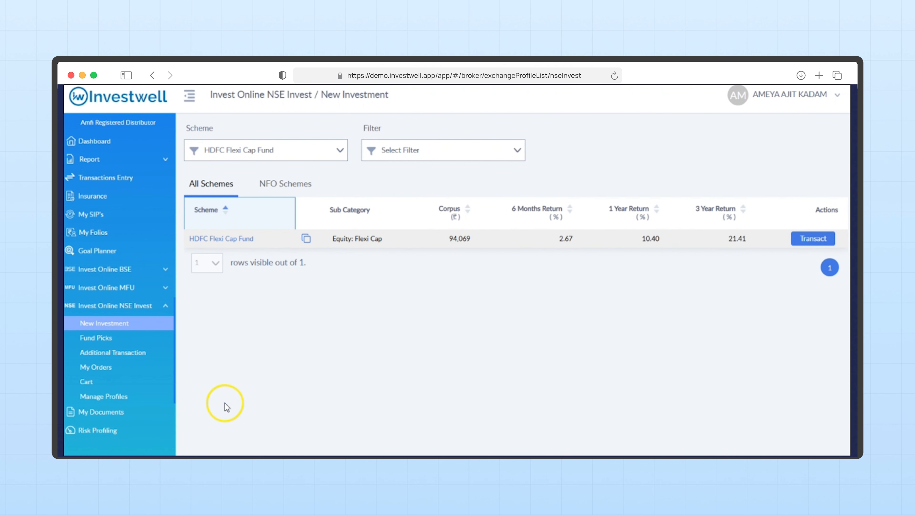
Review the client's cart with two monthly SIPs totalling ₹20000, then open Manage Profiles
click(86, 380)
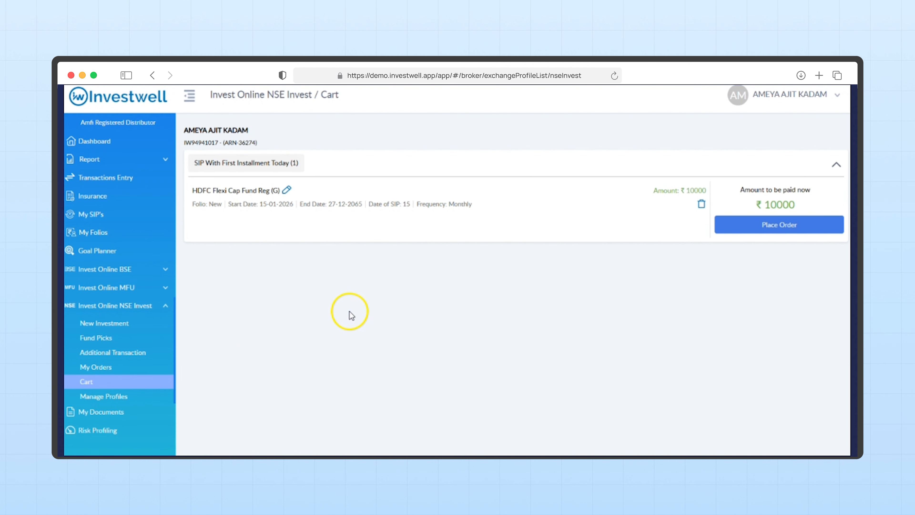
triple_click(232, 161)
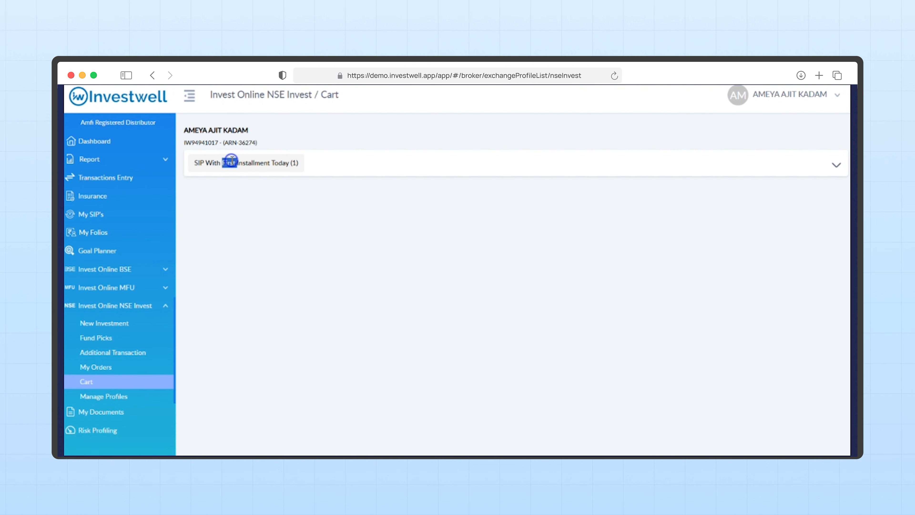
click(325, 162)
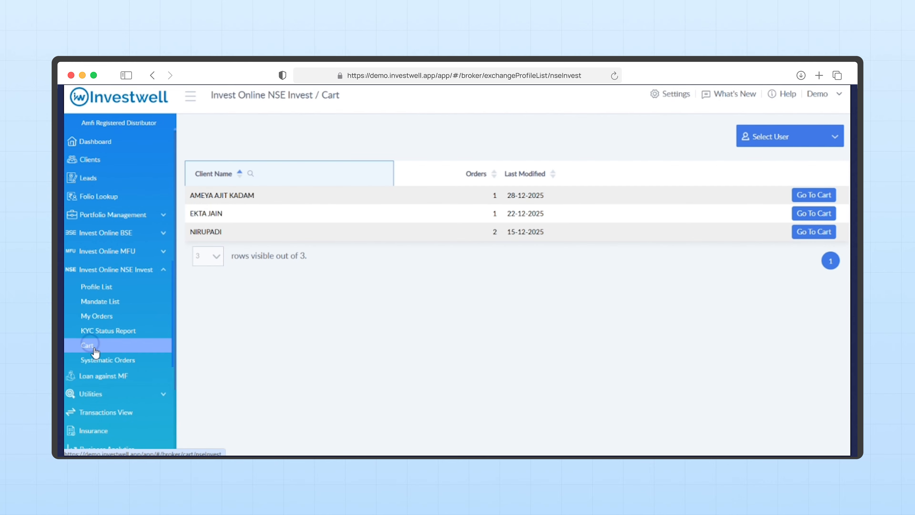
click(828, 200)
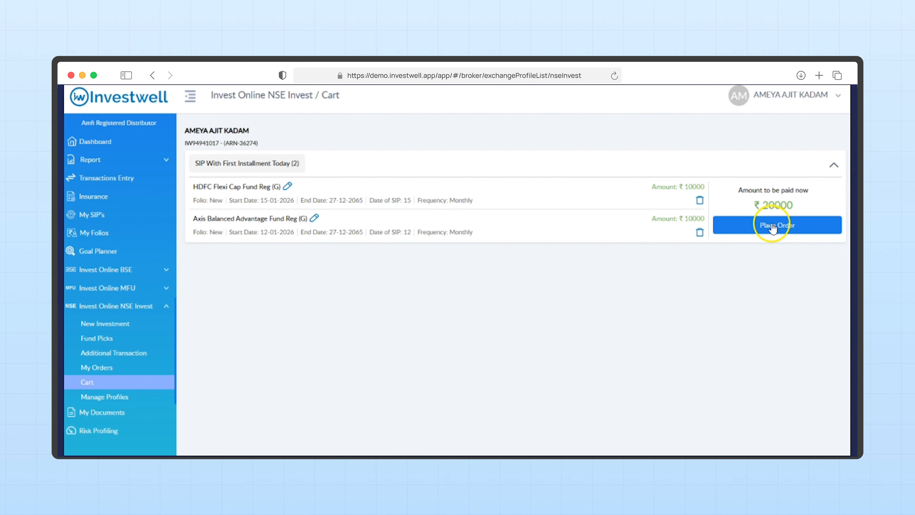
scroll(116, 350, down, 2)
click(116, 350)
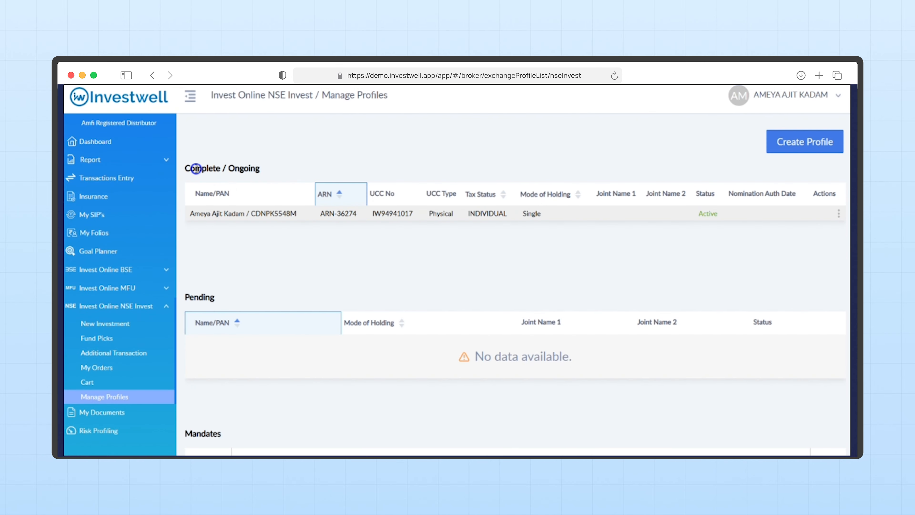
Review the Complete/Ongoing and Pending profile sections and the Mandates list
triple_click(196, 168)
double_click(199, 297)
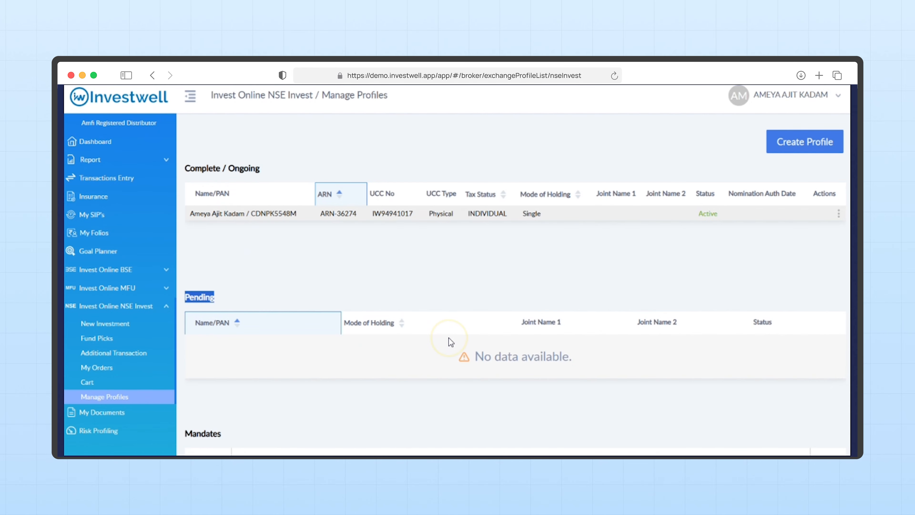
click(840, 323)
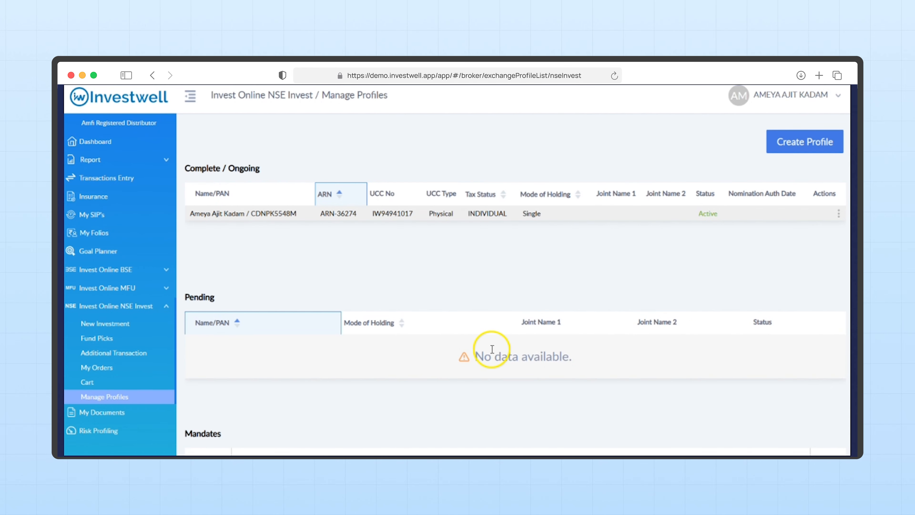
scroll(492, 347, down, 4)
double_click(215, 316)
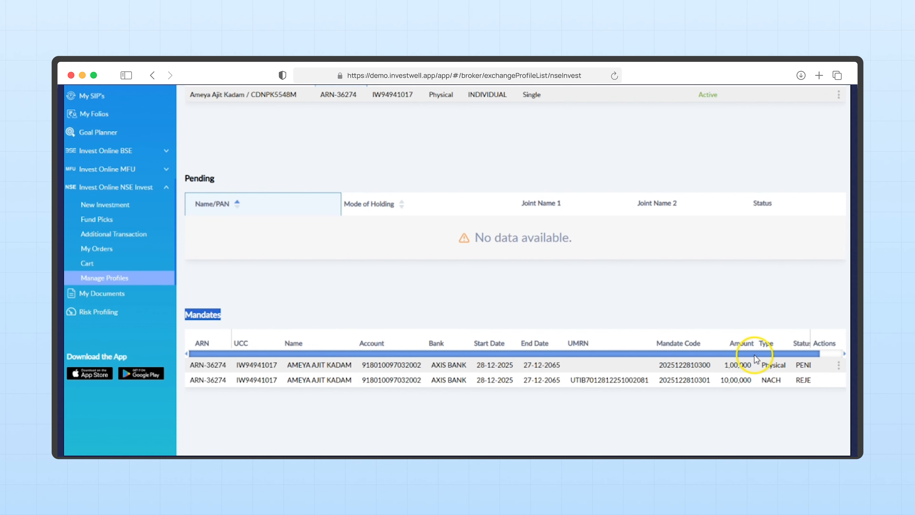
Check the pending Physical mandate's download and upload actions, then open My Orders
drag(760, 354, 785, 356)
double_click(753, 365)
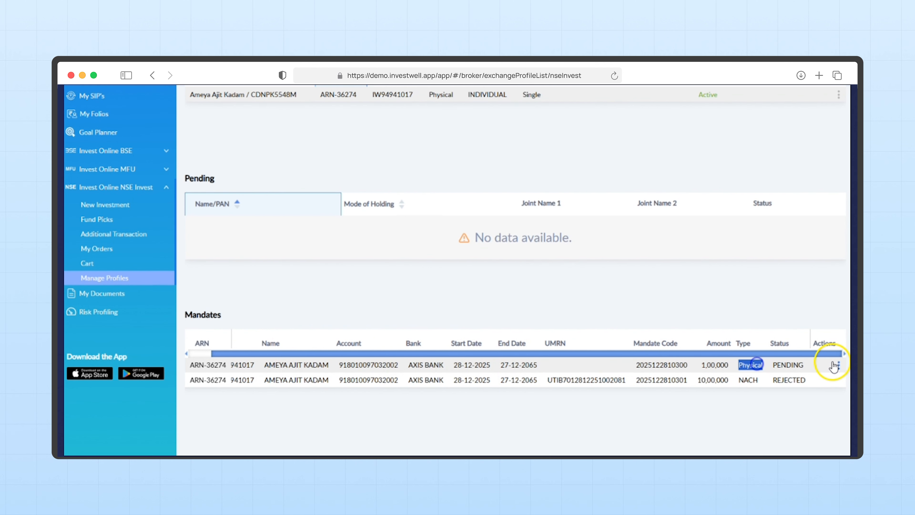
click(839, 364)
click(801, 384)
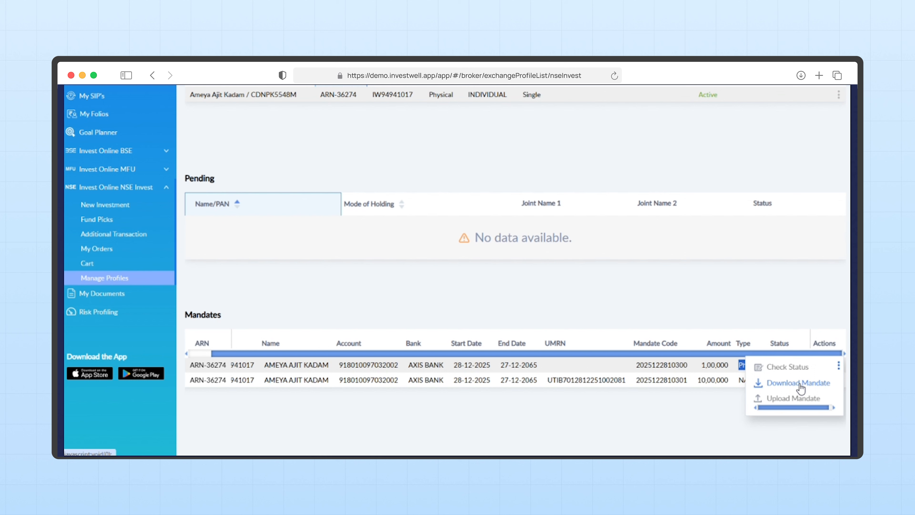
click(785, 399)
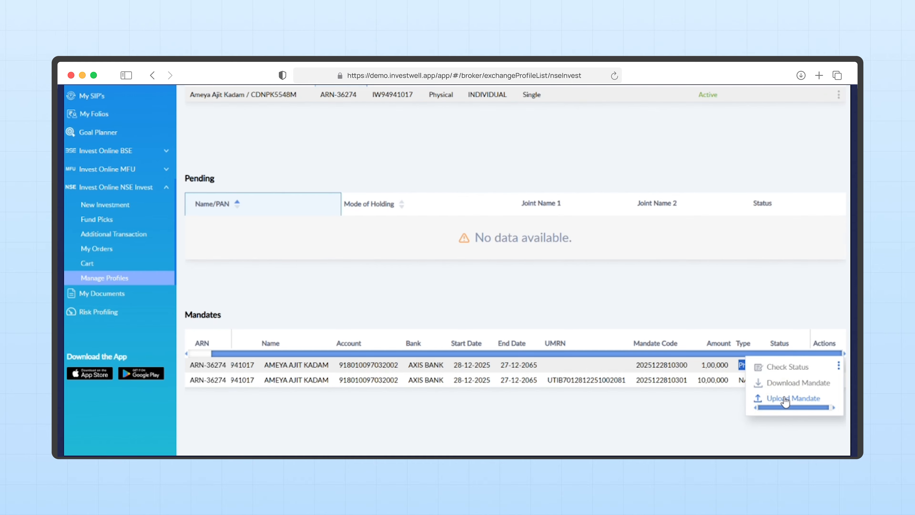
click(108, 367)
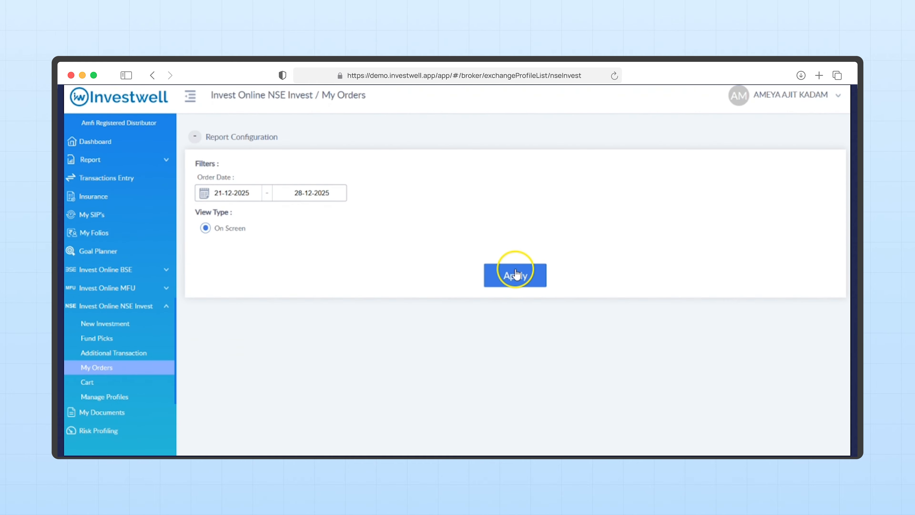
Load the week's orders and check that the first HDFC order's tracking shows Payment still pending
click(516, 275)
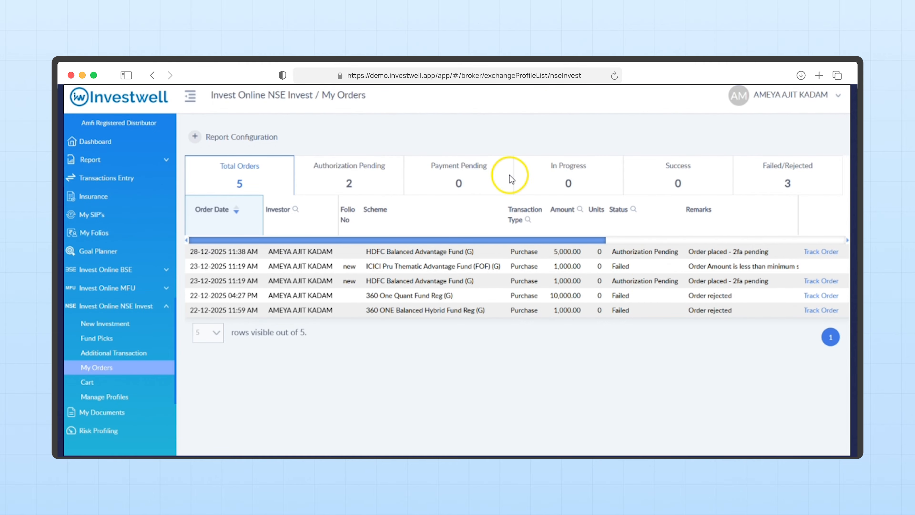
triple_click(636, 251)
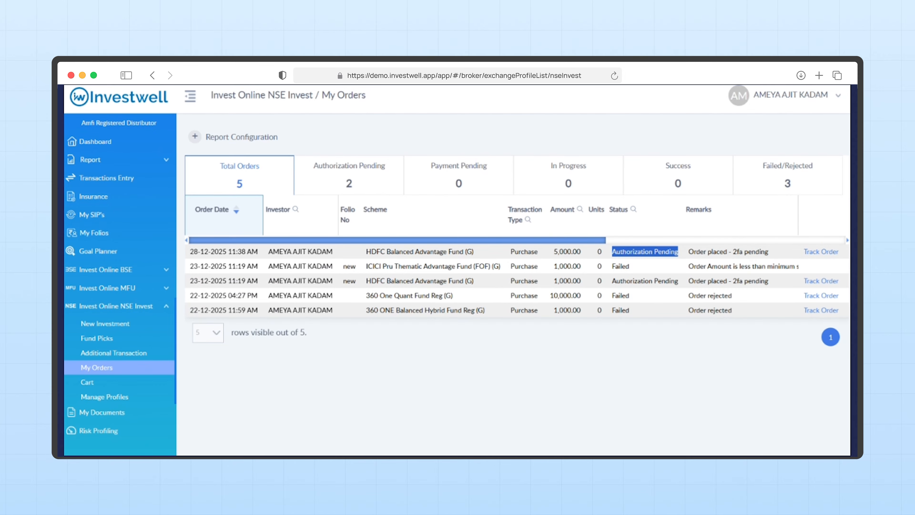
click(821, 251)
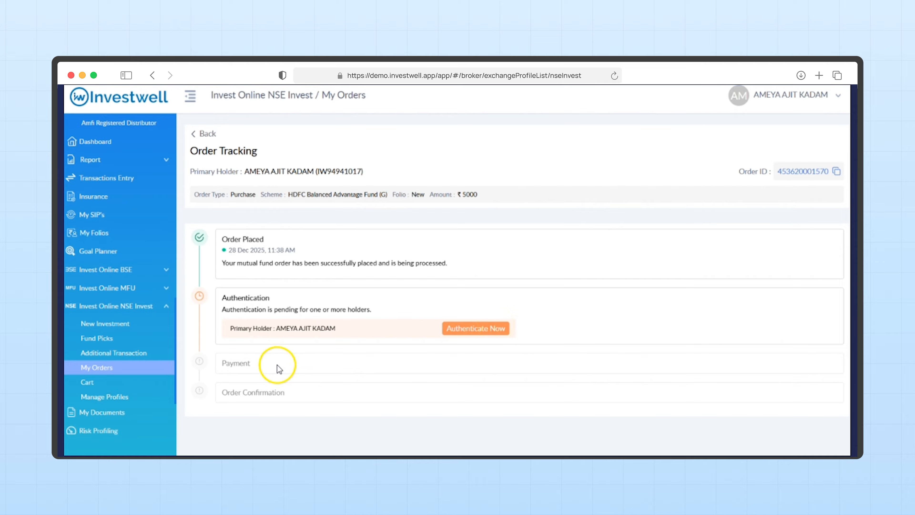
double_click(236, 363)
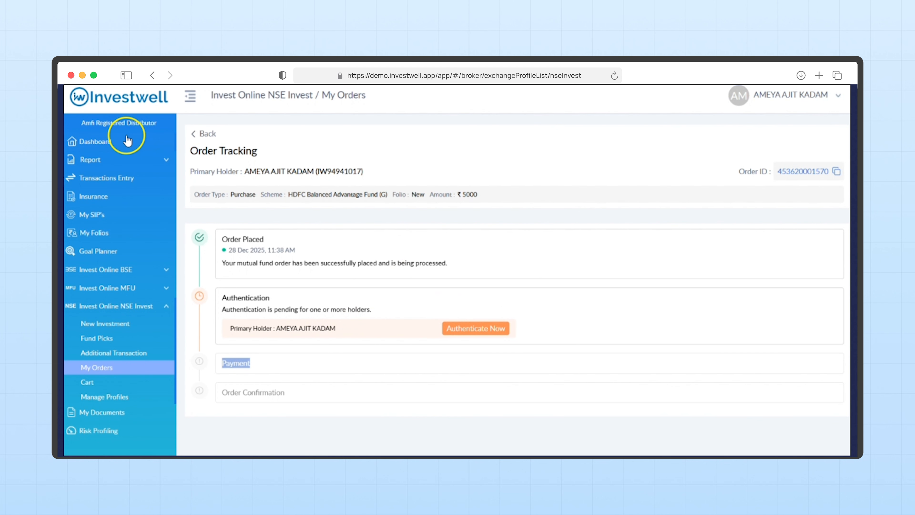
click(194, 135)
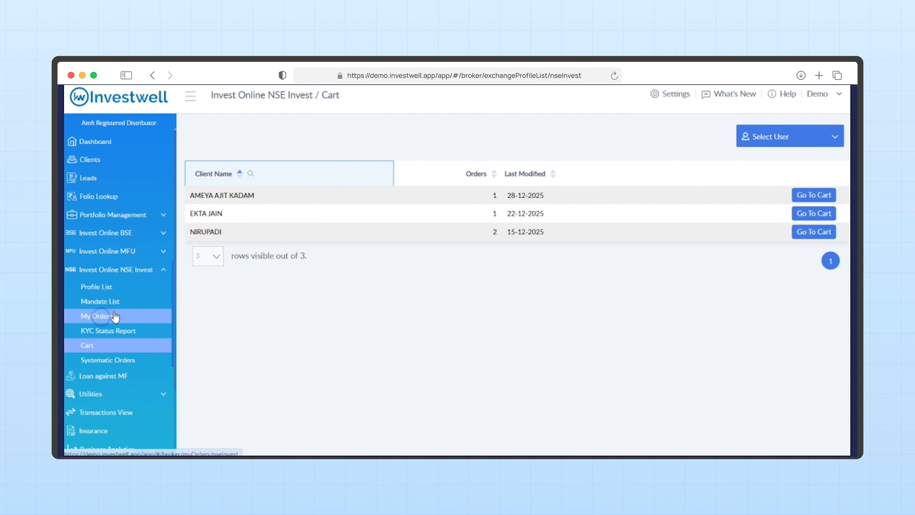
Browse the NSE orders under Authorization Pending, Payment Pending, In Progress and Success, ending on Authorization Pending
click(114, 316)
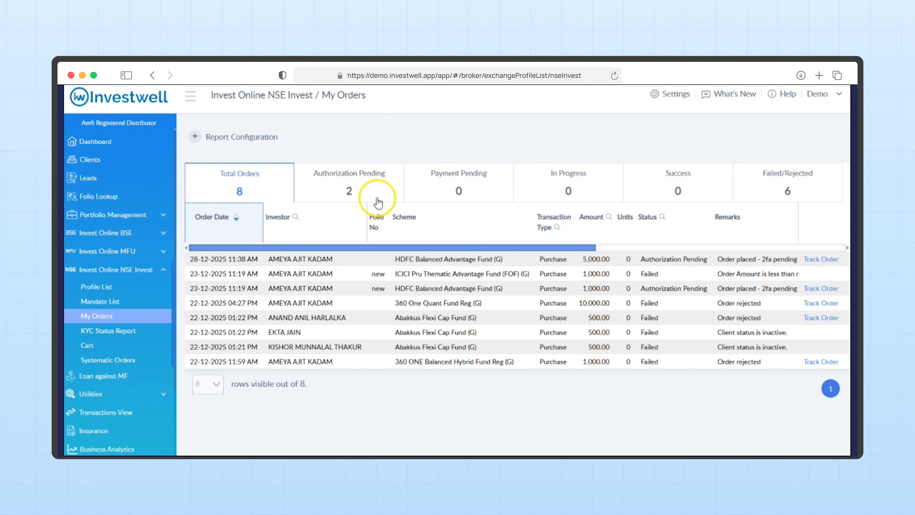
click(371, 189)
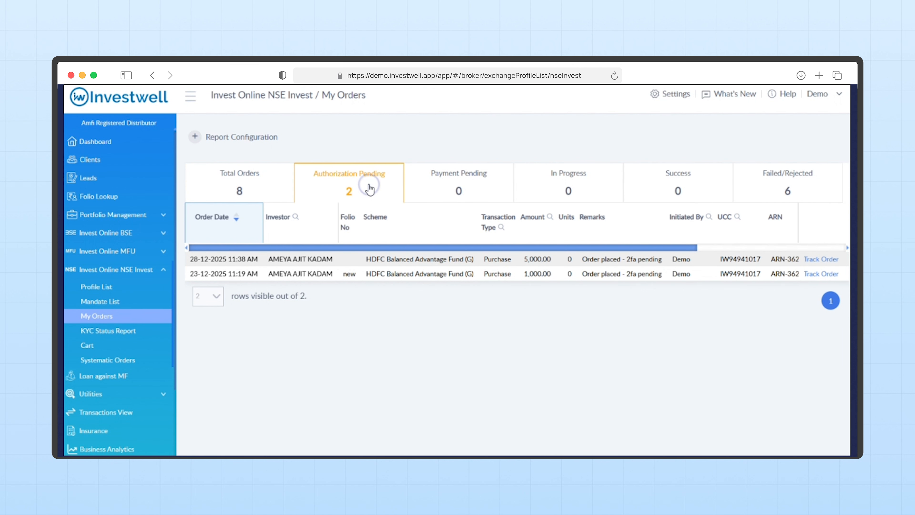
click(466, 191)
click(562, 189)
click(686, 196)
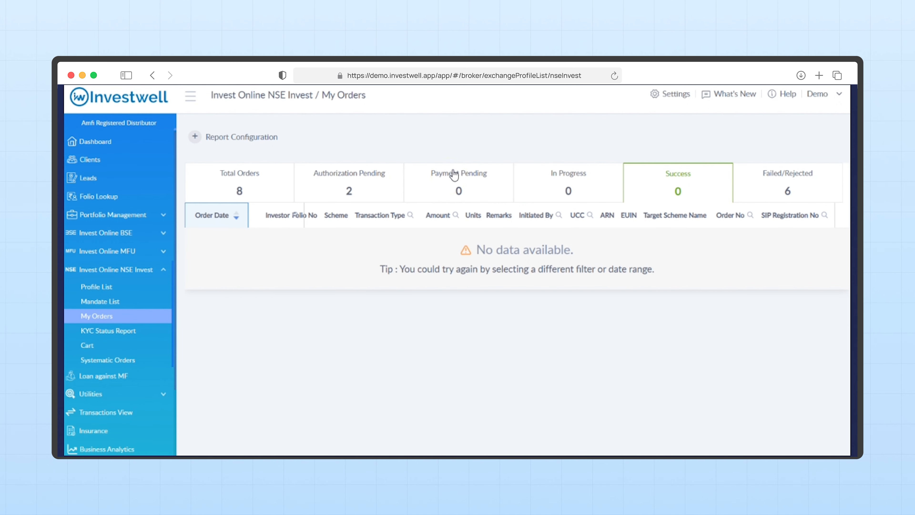
click(360, 174)
Review the ₹5,000 HDFC order's tracking steps: Order Placed, Authentication, Payment, Order Confirmation
click(835, 260)
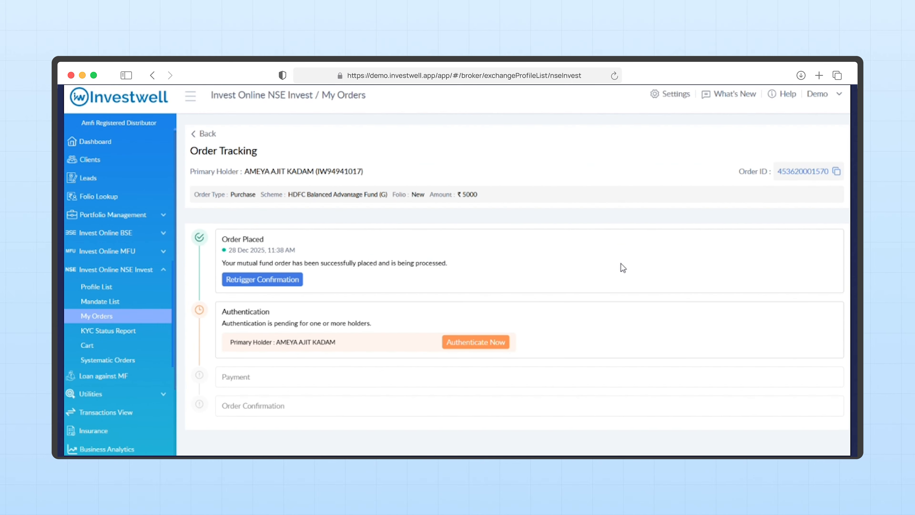
drag(218, 238, 265, 240)
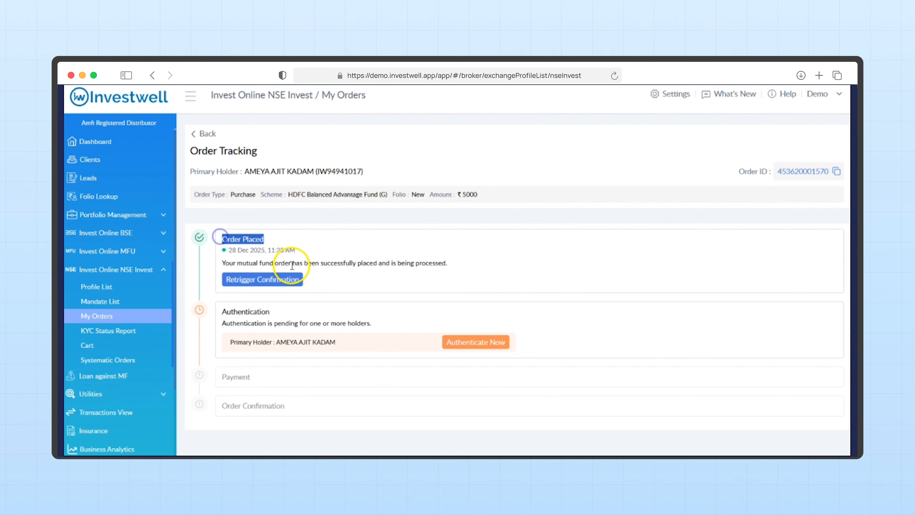
double_click(253, 312)
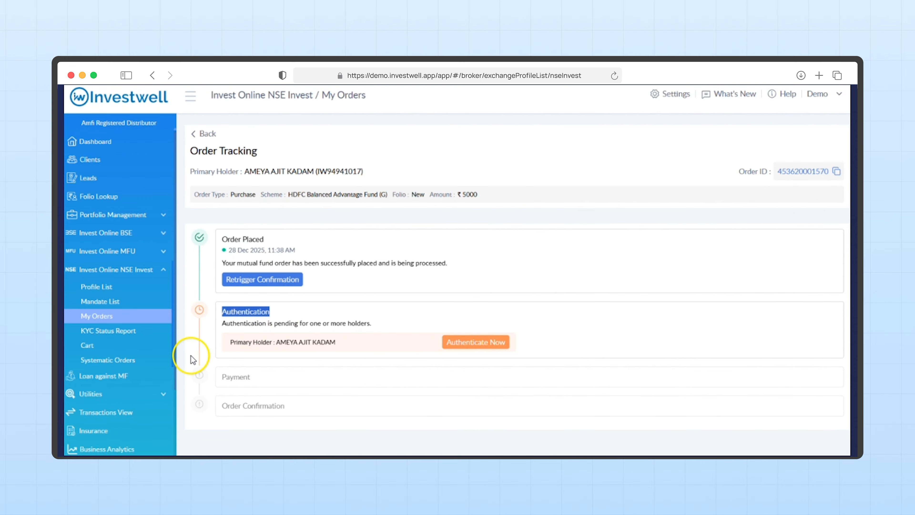
drag(226, 377, 250, 378)
triple_click(260, 408)
click(199, 133)
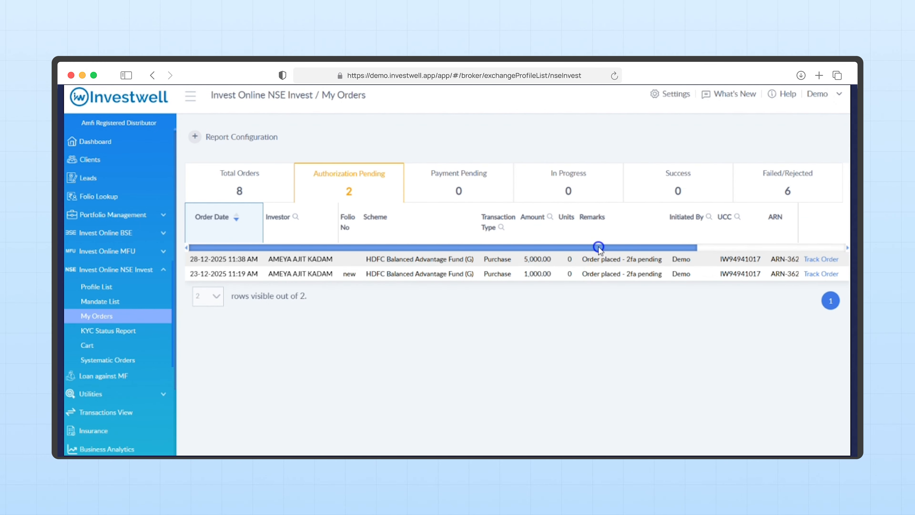
Check who initiated each of the two authorization-pending orders
drag(598, 247, 642, 248)
double_click(609, 259)
double_click(608, 274)
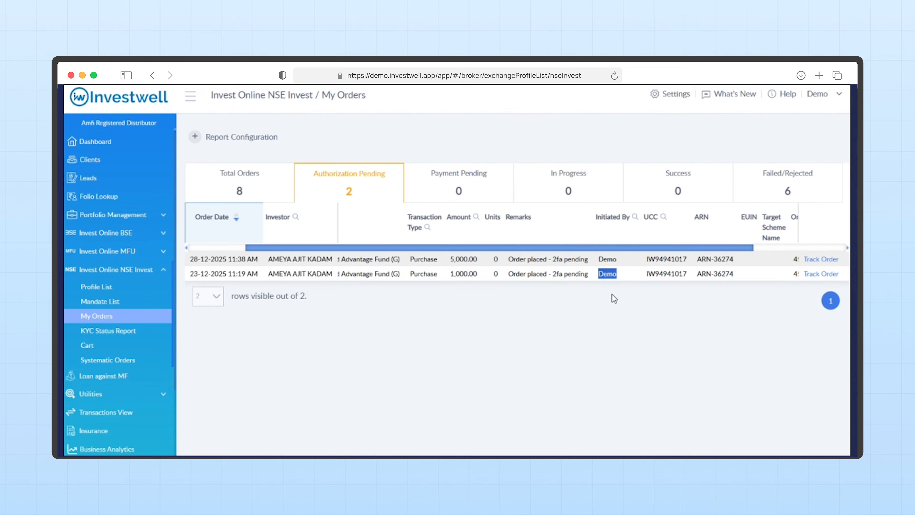
drag(649, 247, 679, 248)
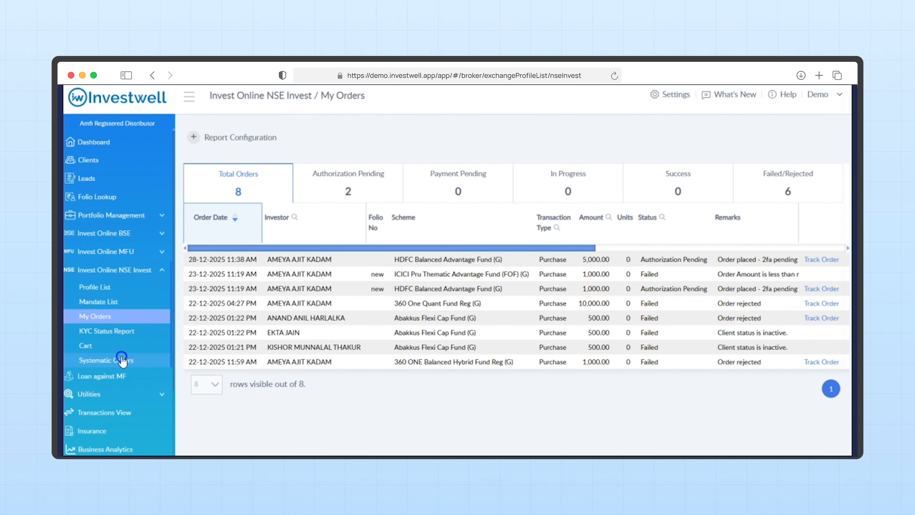
Run the Systematic Orders report with Running status and SIP type for the selected client
click(122, 360)
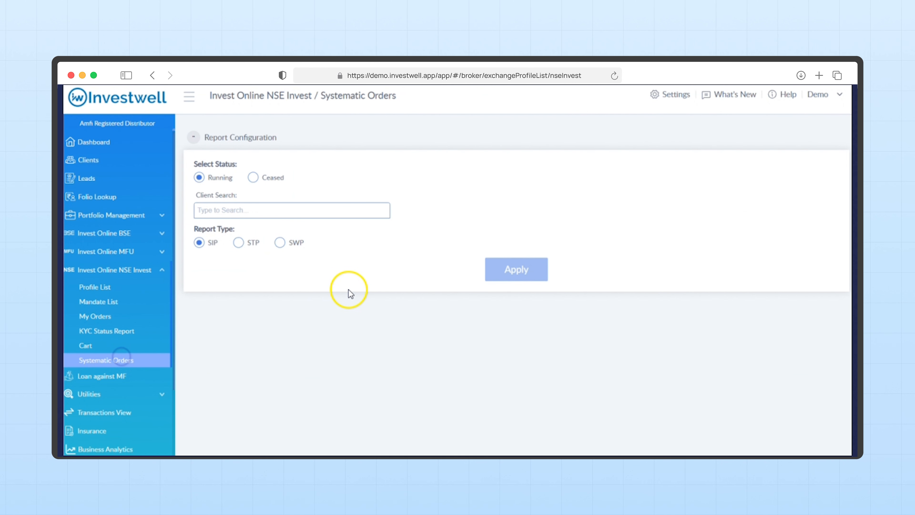
click(223, 176)
double_click(223, 176)
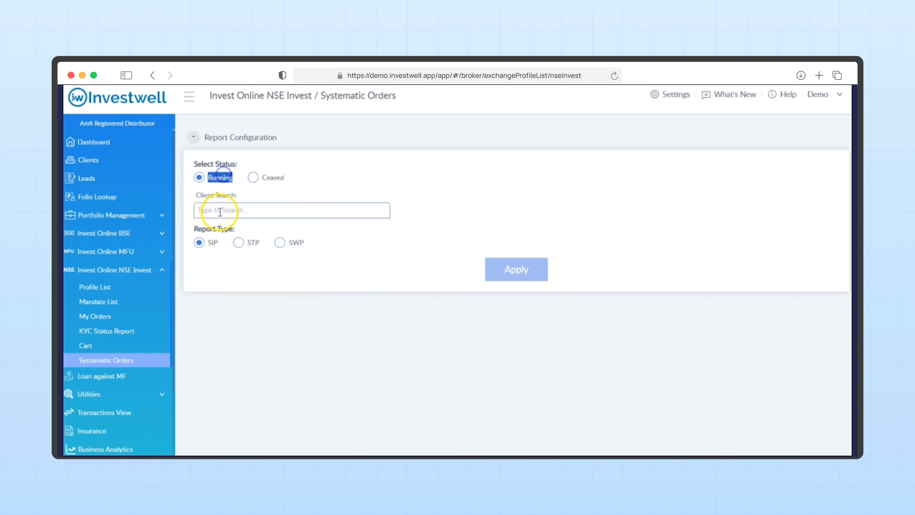
click(238, 242)
click(299, 245)
click(200, 242)
click(258, 177)
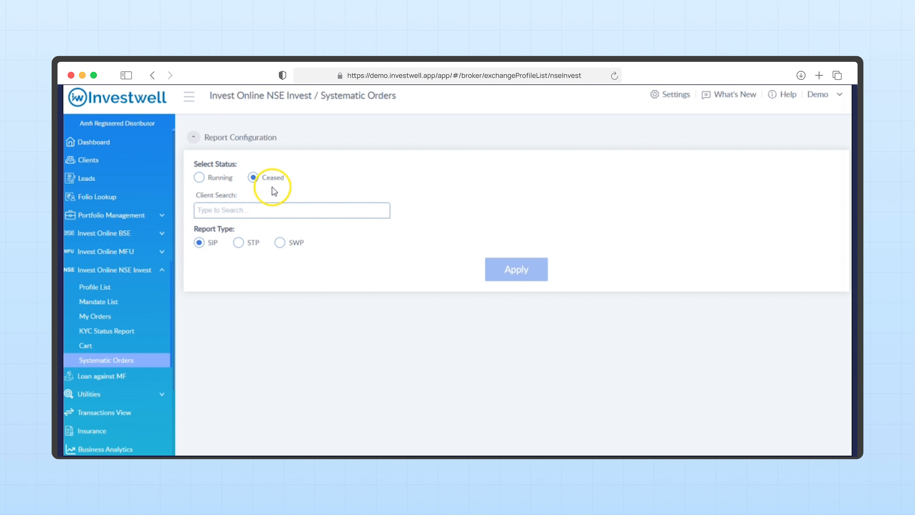
click(215, 178)
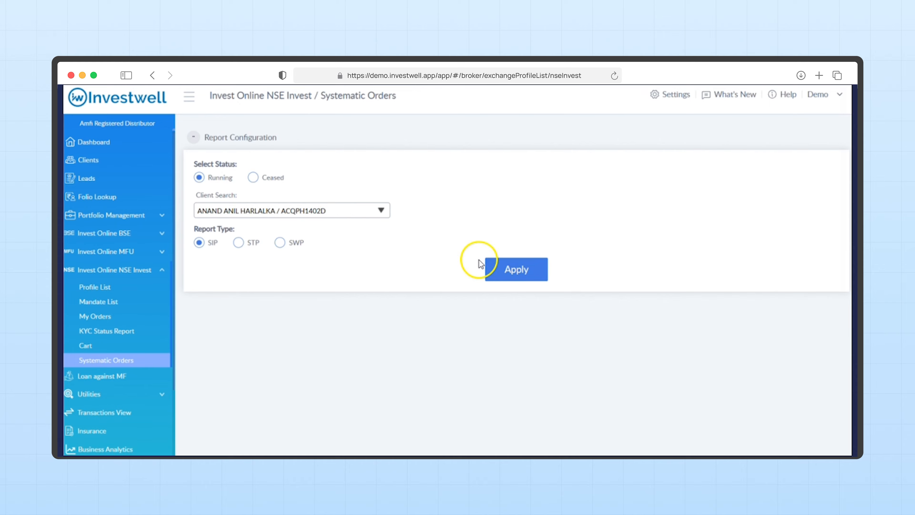
click(508, 269)
click(811, 230)
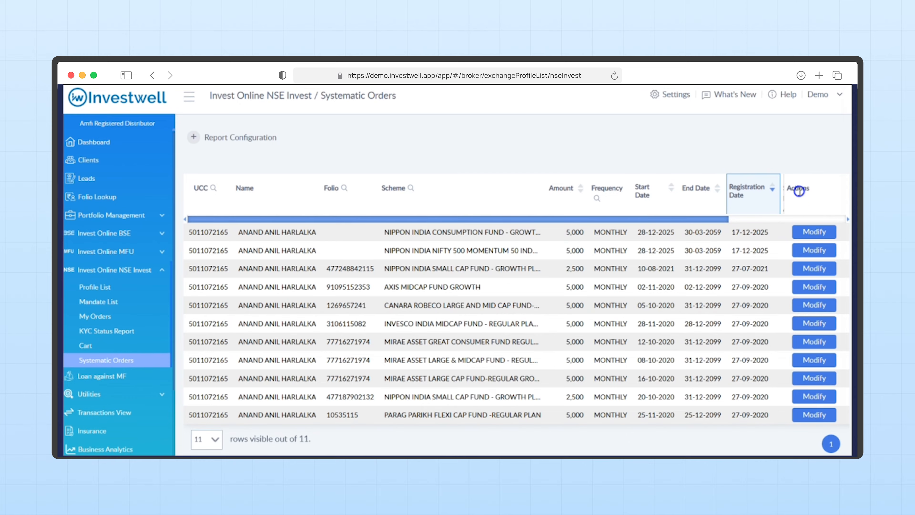
Choose Cease on the Nippon India Consumption Fund SIP with reason Non availability of Funds
click(814, 231)
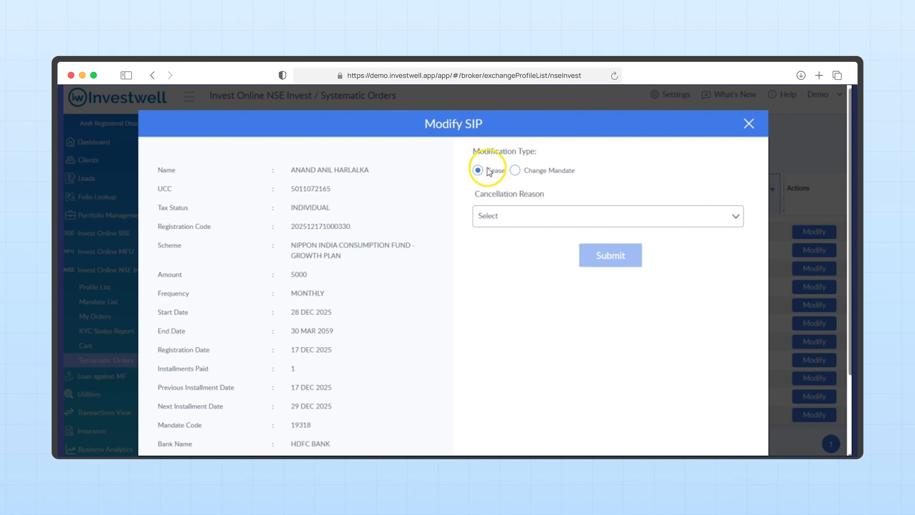
click(506, 215)
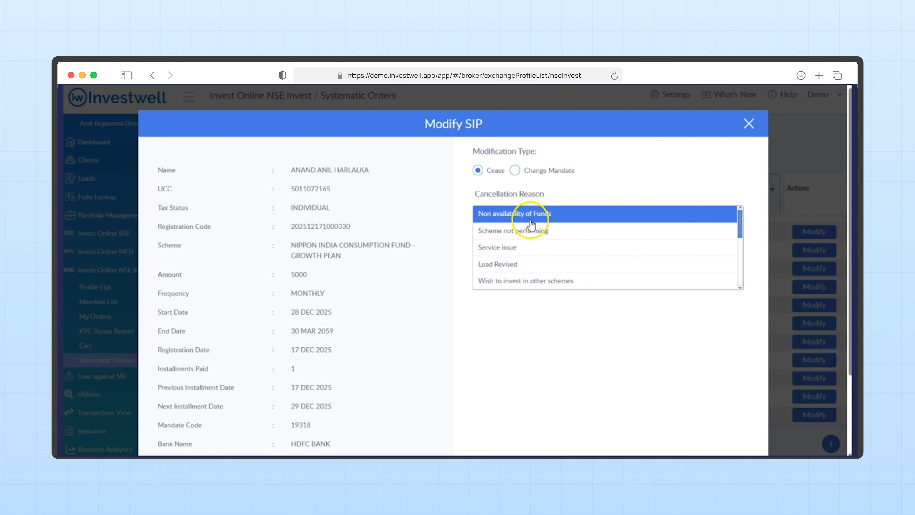
click(506, 217)
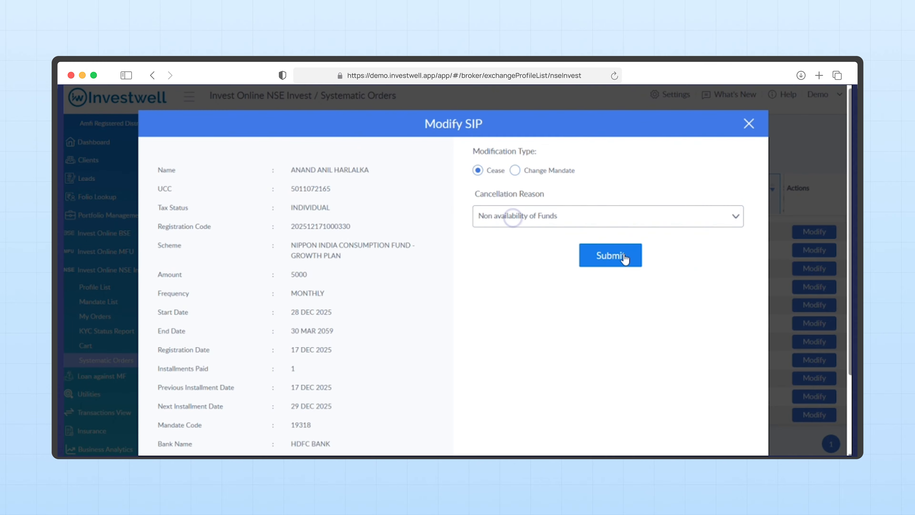
Switch to Change Mandate, close the Modify SIP dialog unsubmitted, and go to the Profile List
click(519, 171)
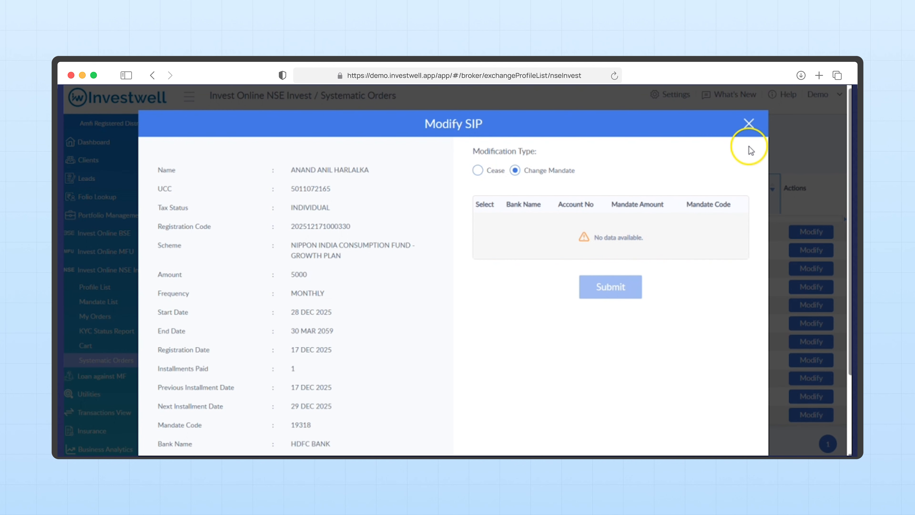
click(748, 123)
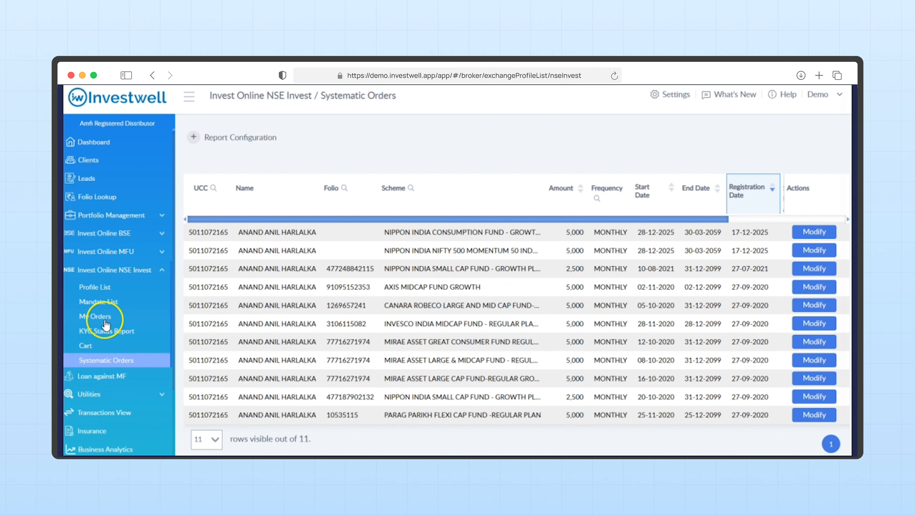
click(105, 288)
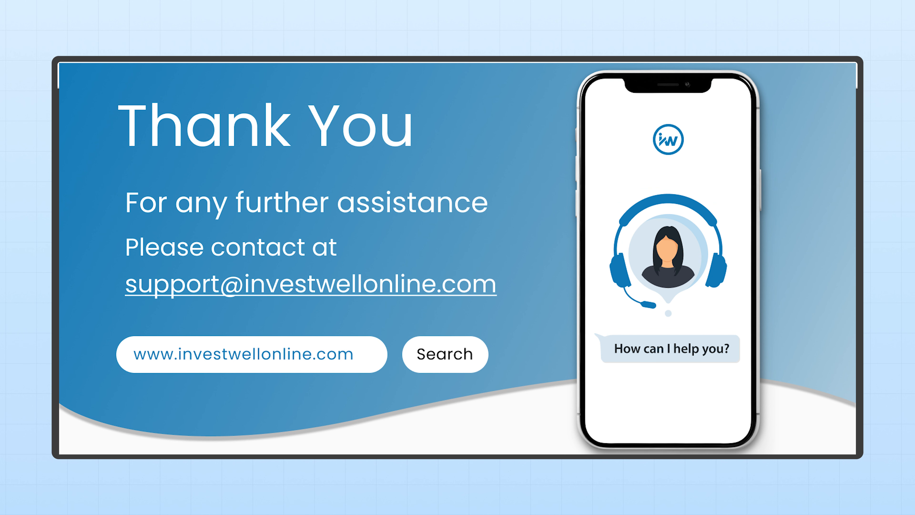